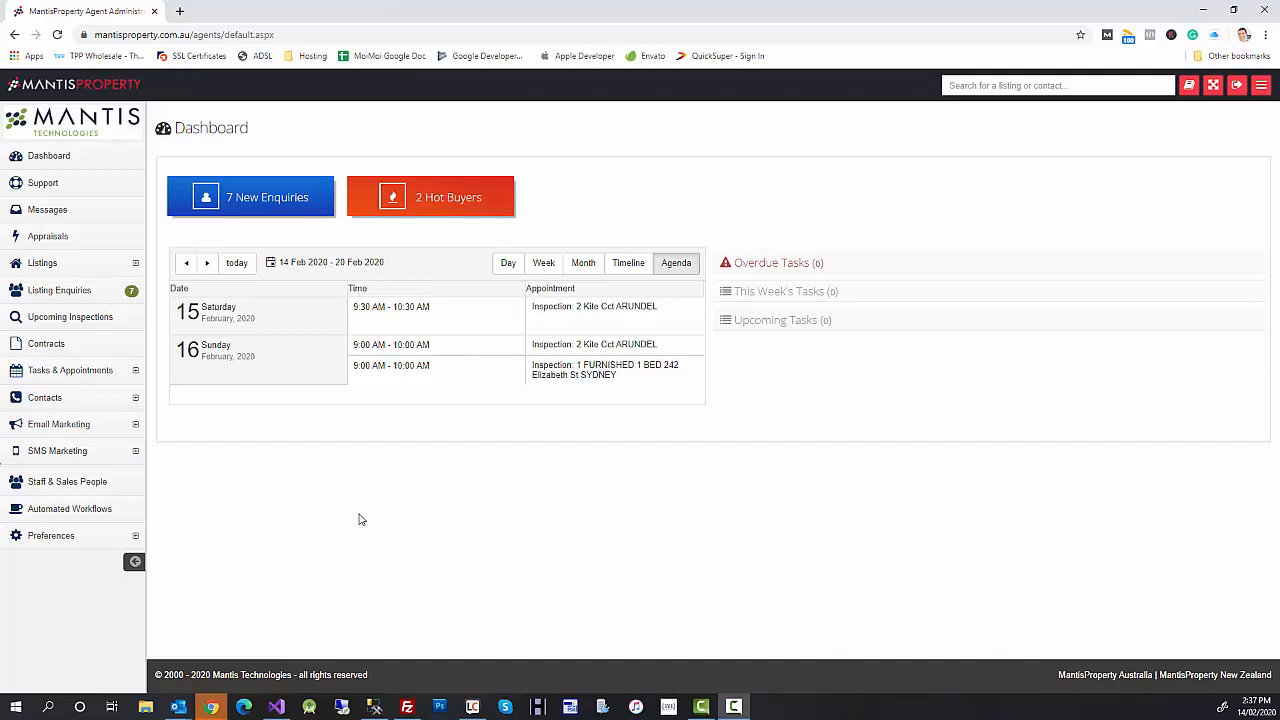
Open the diary and task list, and review both the task list and the appointments calendar
left_click(88, 376)
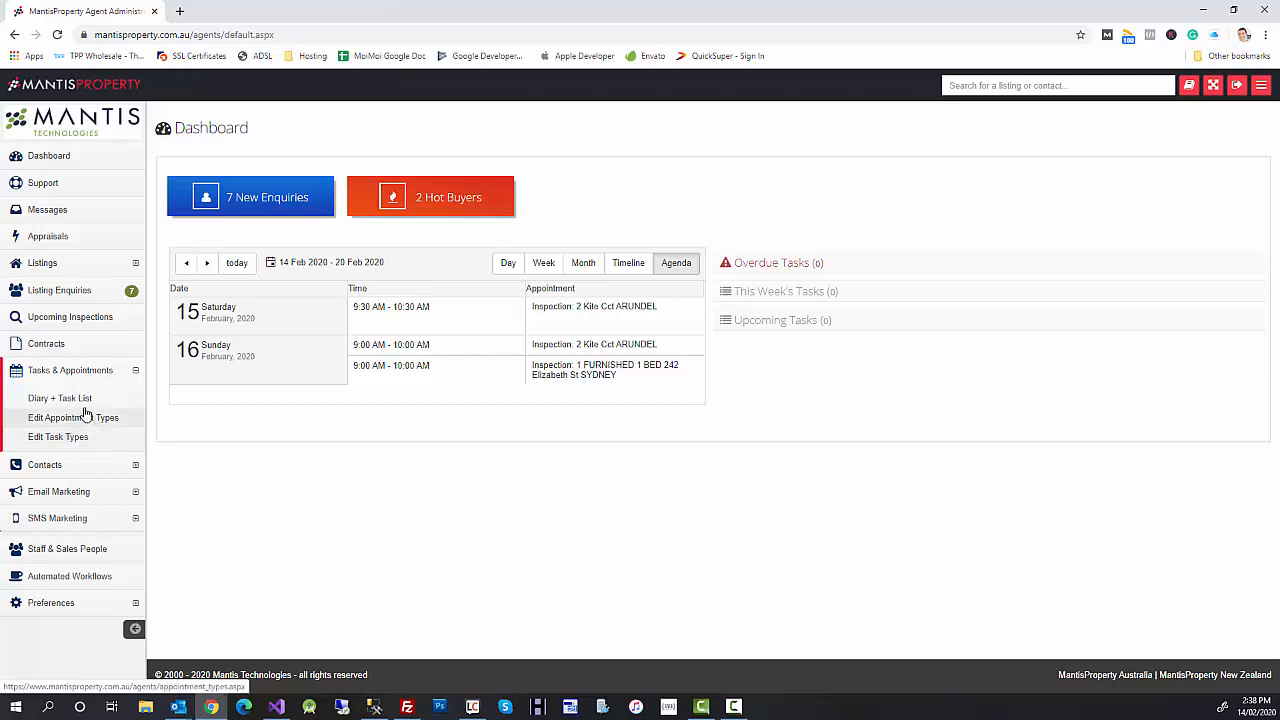
left_click(85, 408)
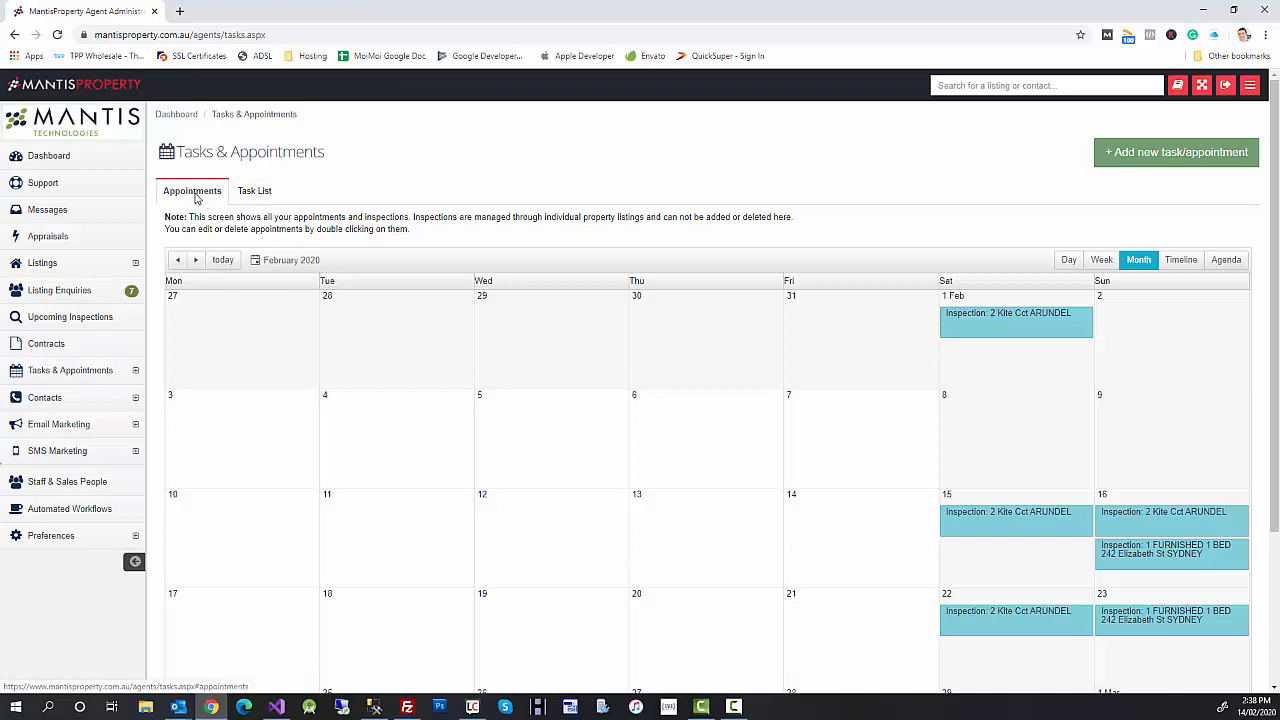
left_click(253, 194)
left_click(200, 193)
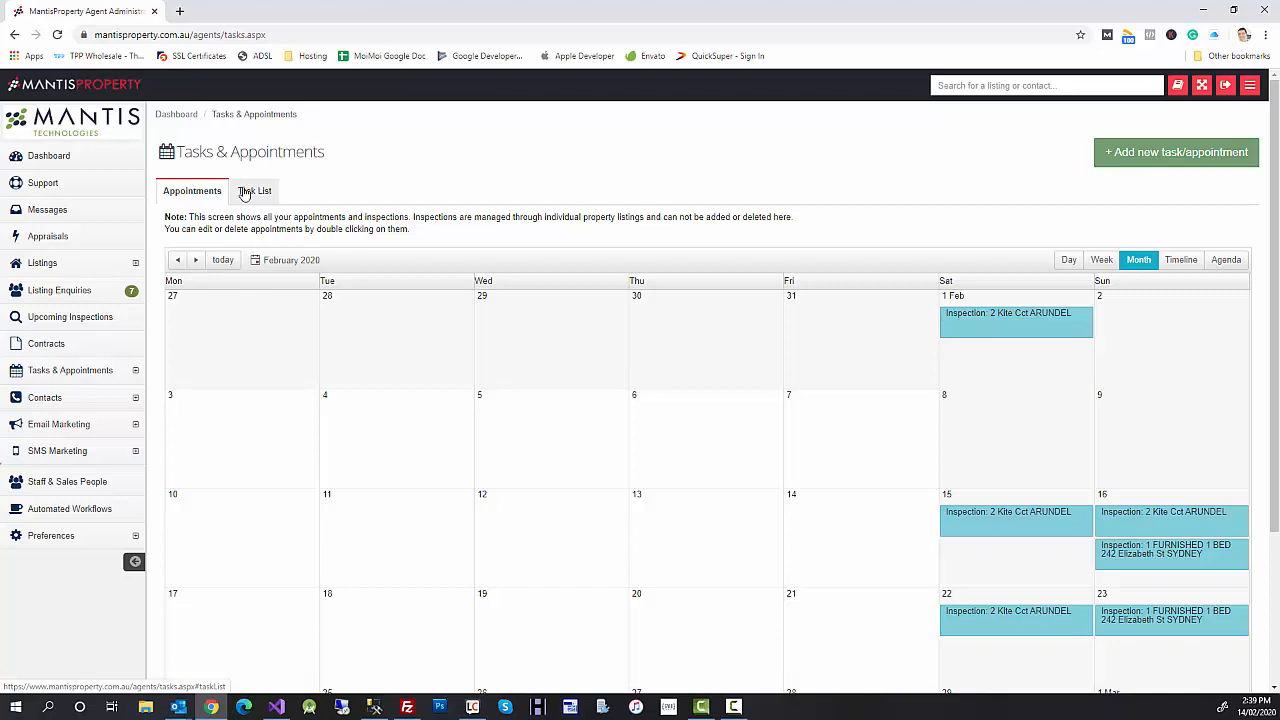
left_click(244, 193)
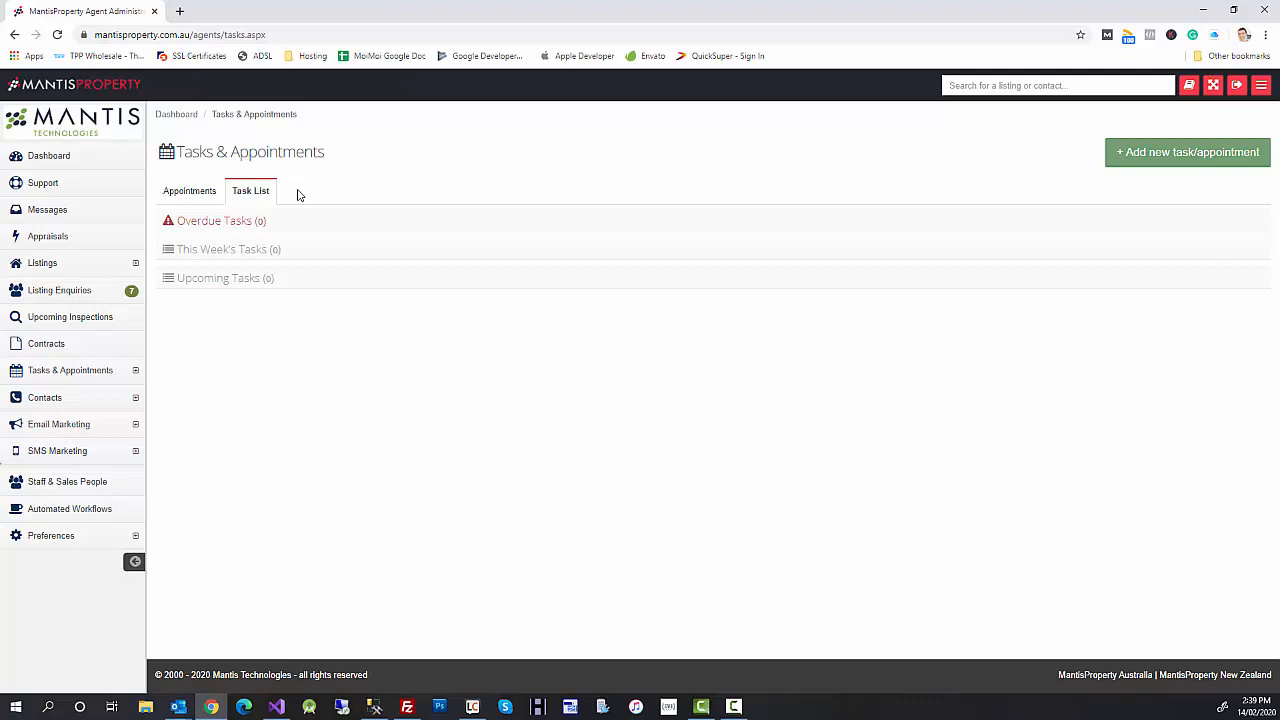
left_click(189, 204)
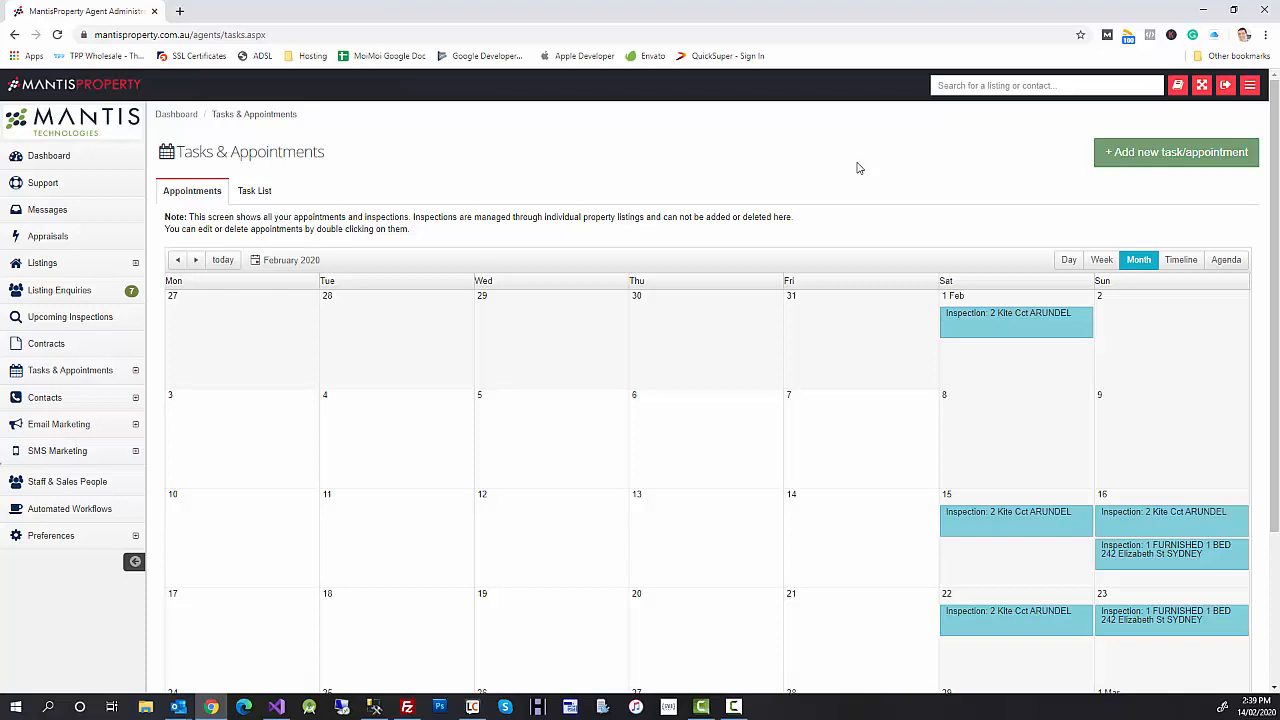
View the inspection report for the 1 February 2020 inspection and return to the diary calendar
left_click(1010, 347)
double_click(1016, 335)
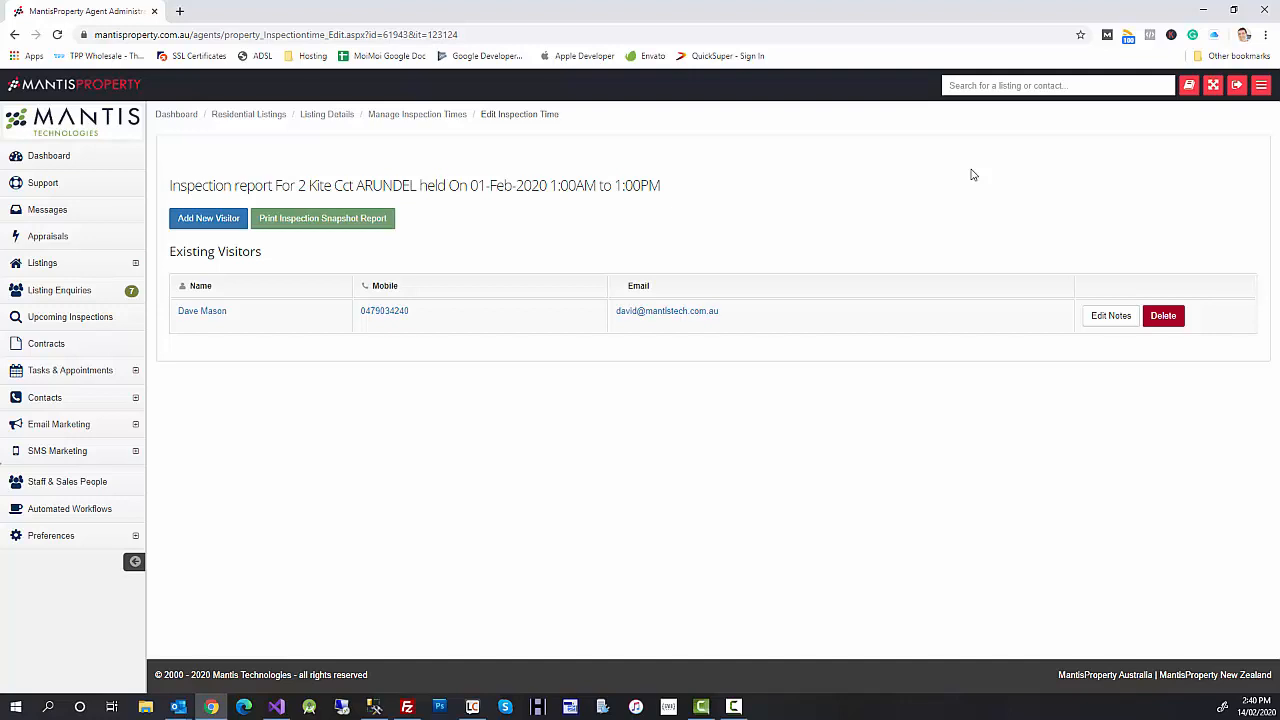
left_click(80, 370)
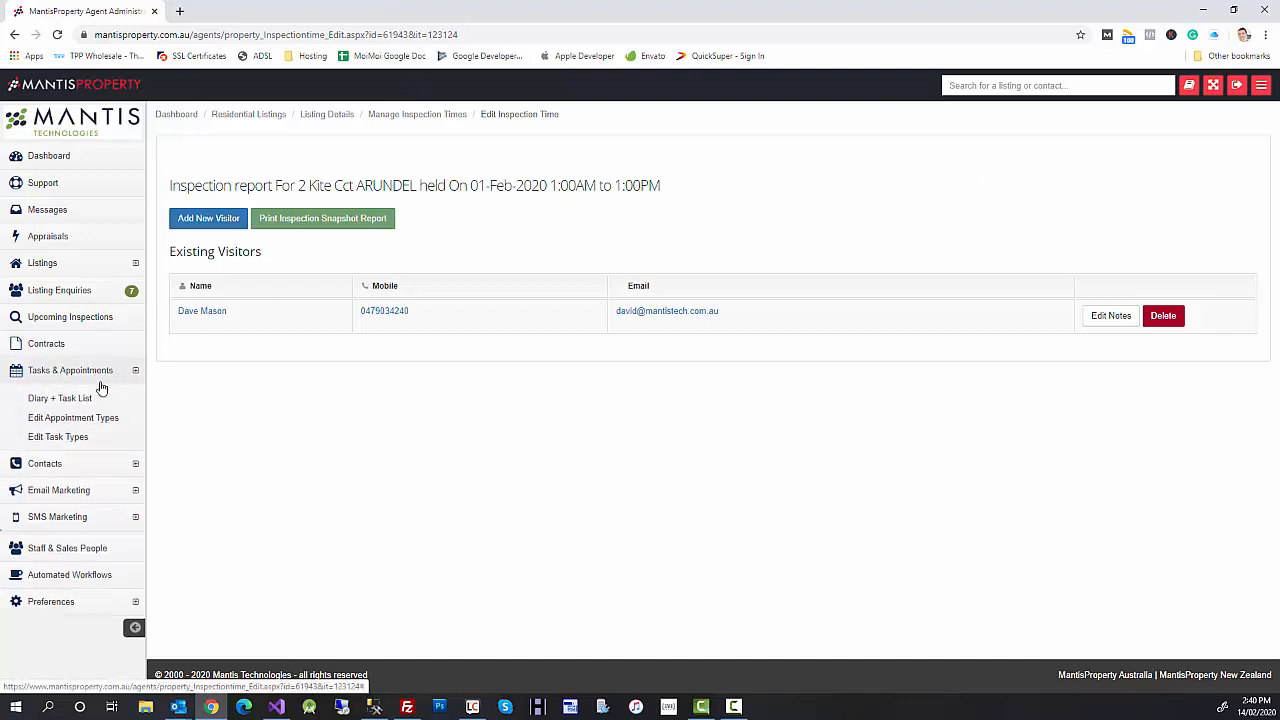
left_click(97, 399)
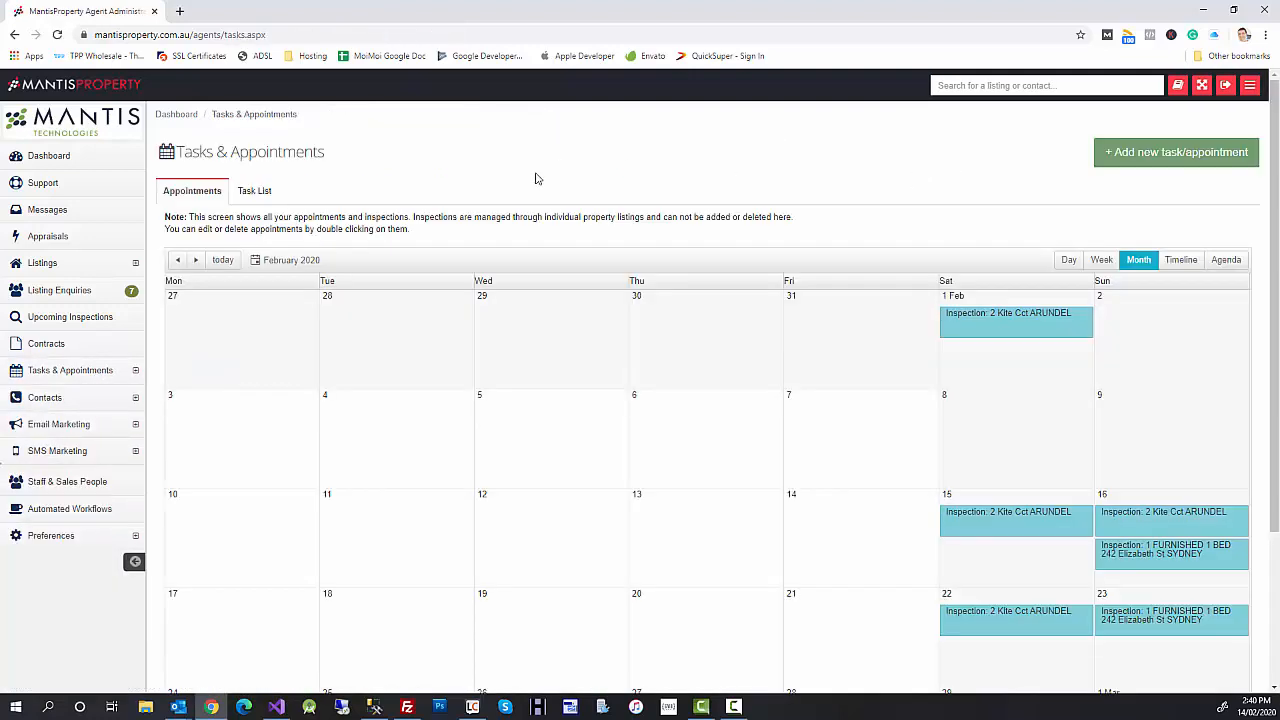
Check March 2020 in the appointments calendar and go back to February 2020
left_click(196, 260)
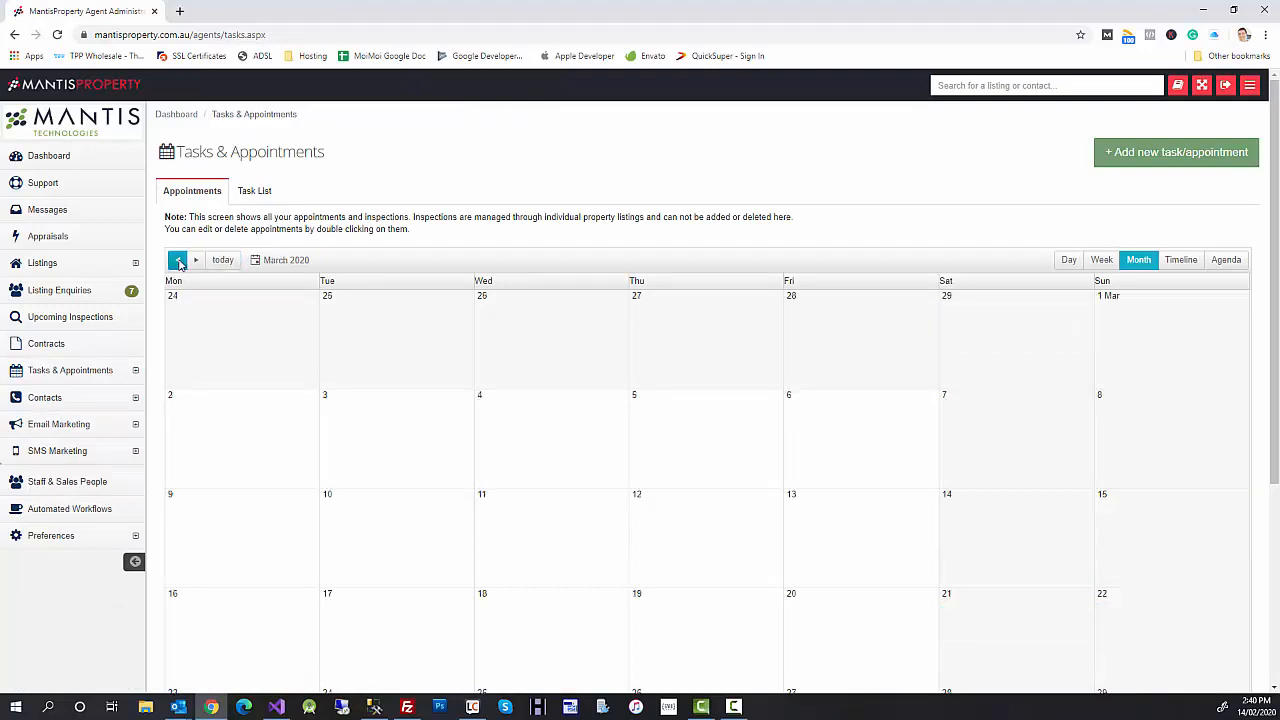
left_click(177, 260)
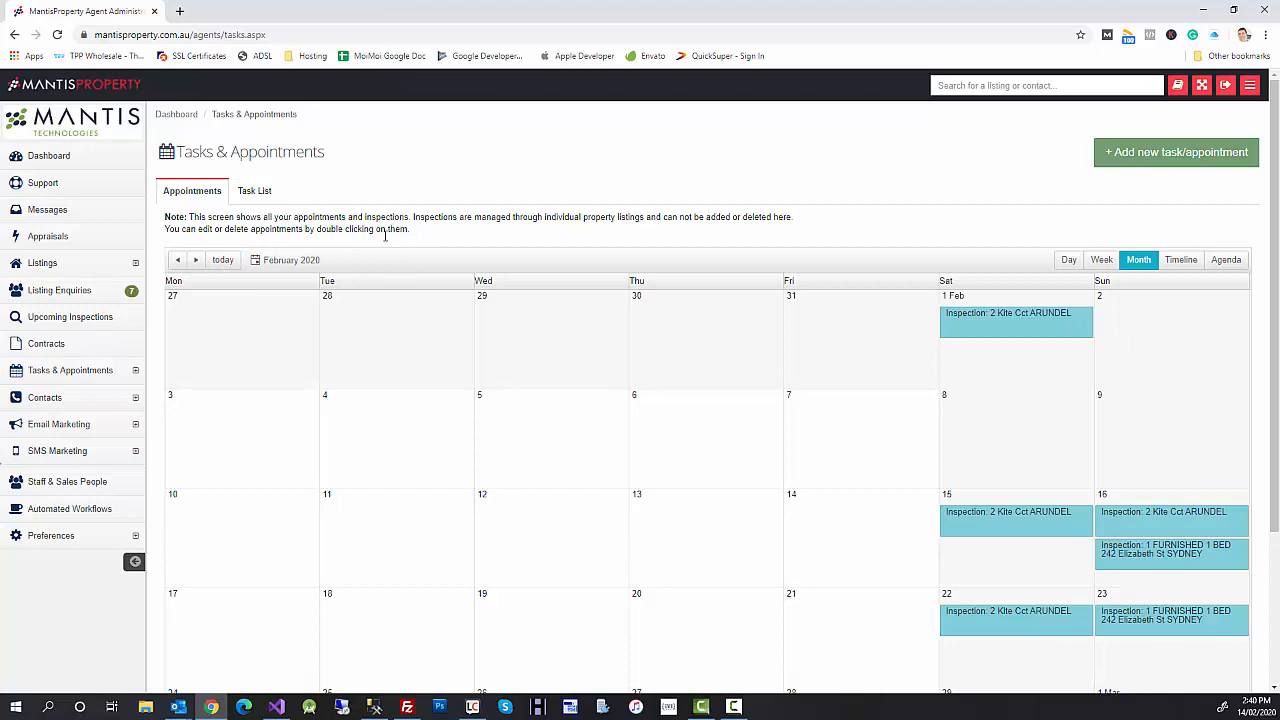
left_click(293, 261)
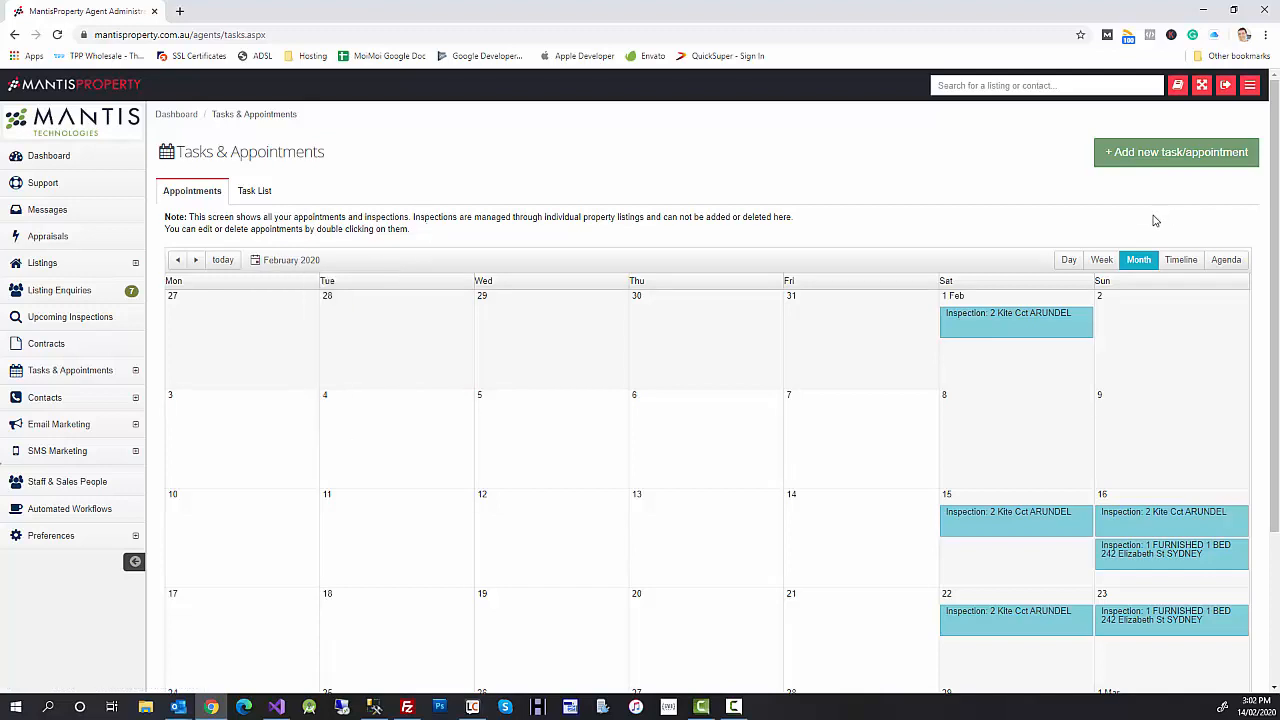
Start a new appointment with the subject "appraisal request"
left_click(1170, 165)
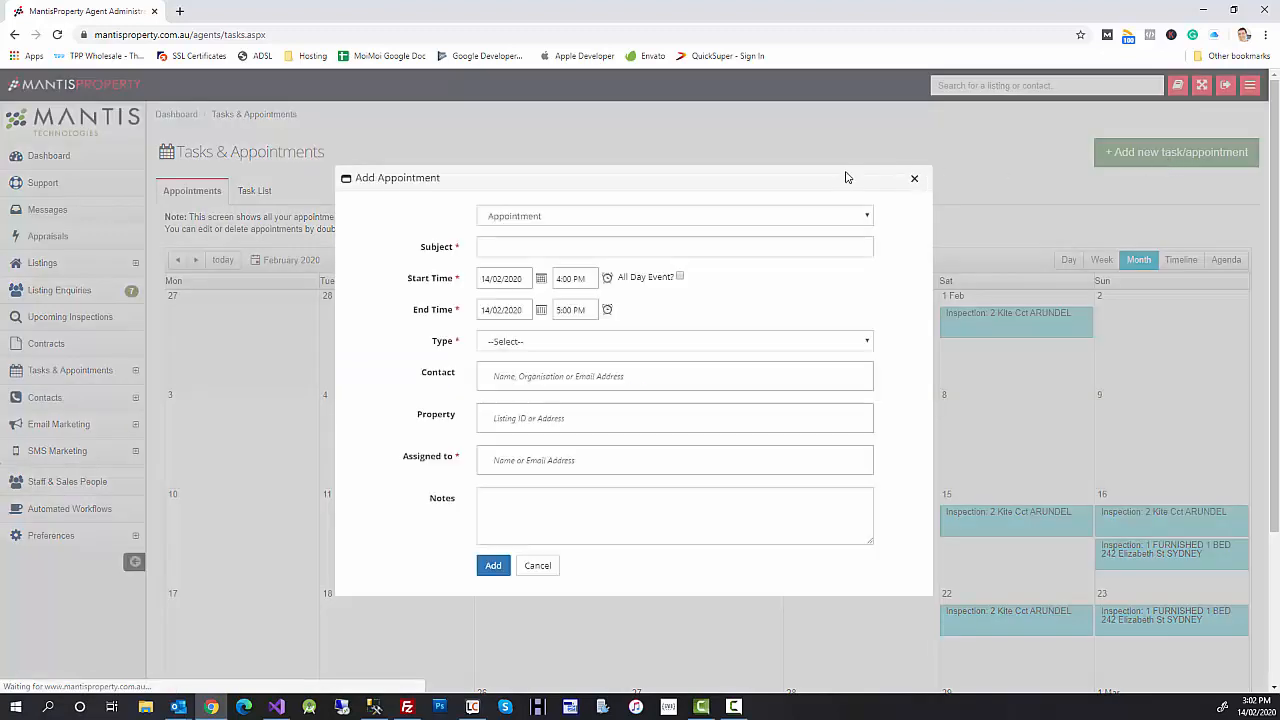
left_click(614, 222)
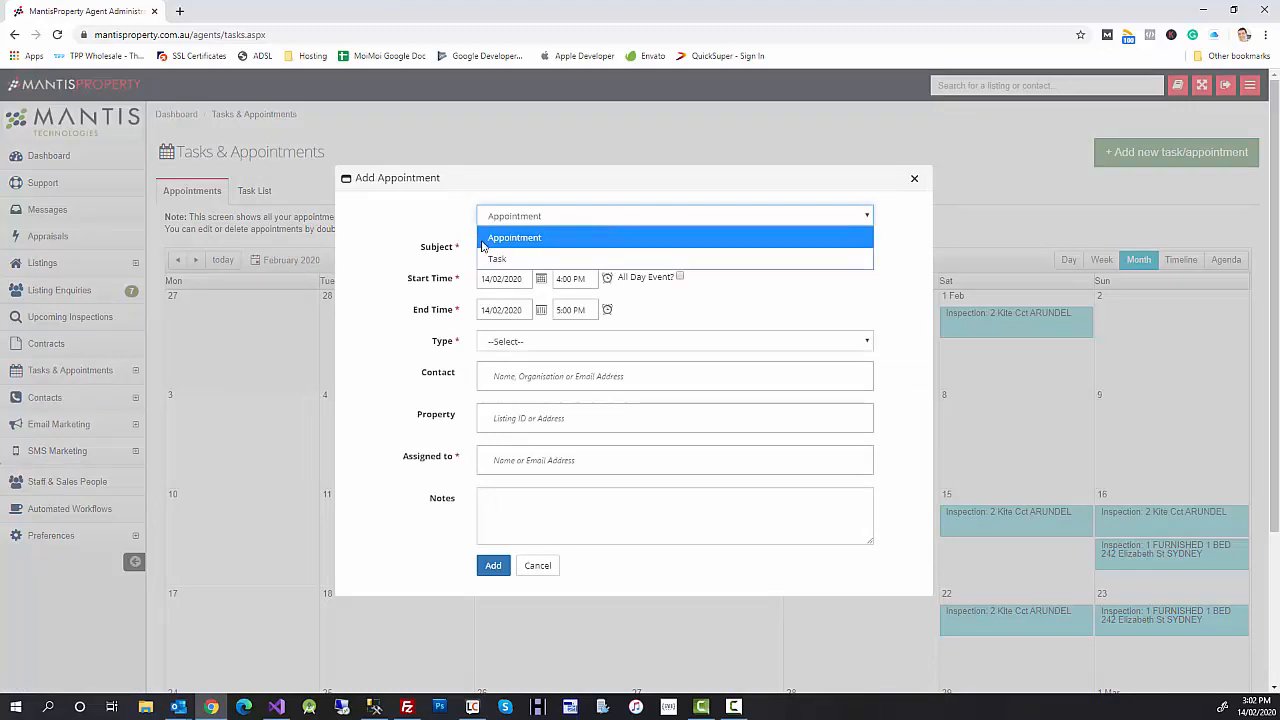
left_click(505, 240)
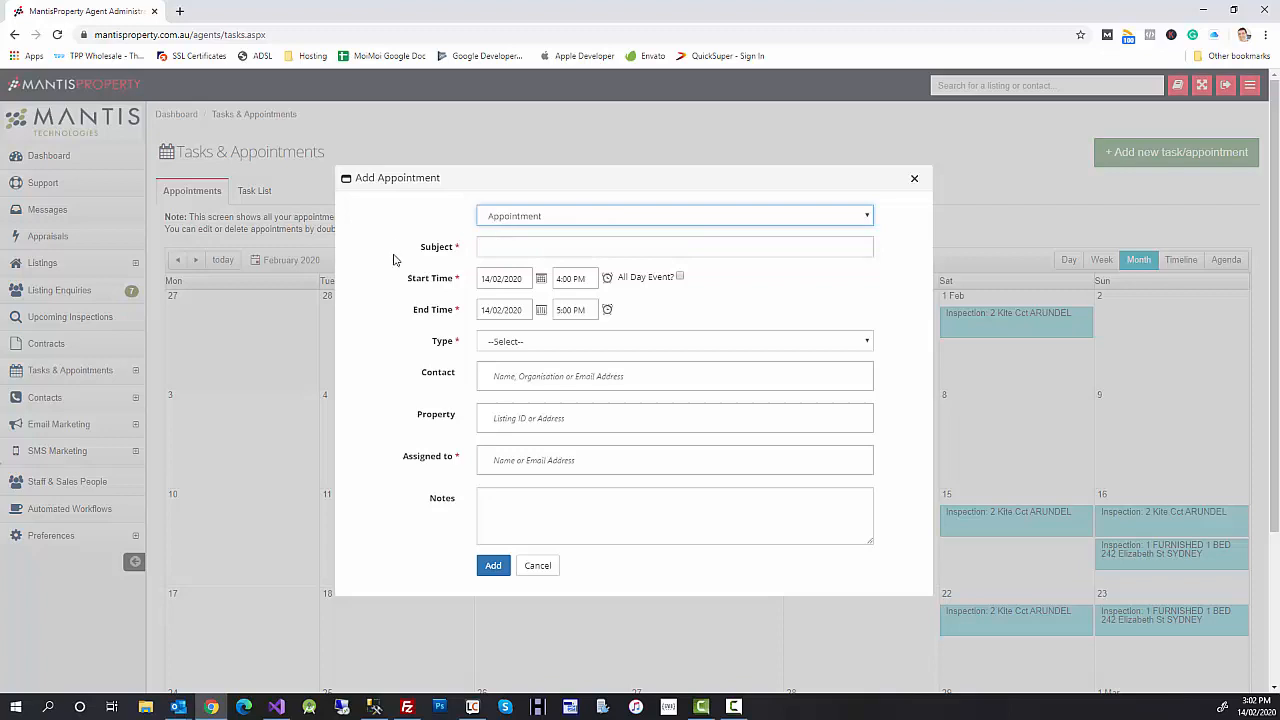
left_click(560, 251)
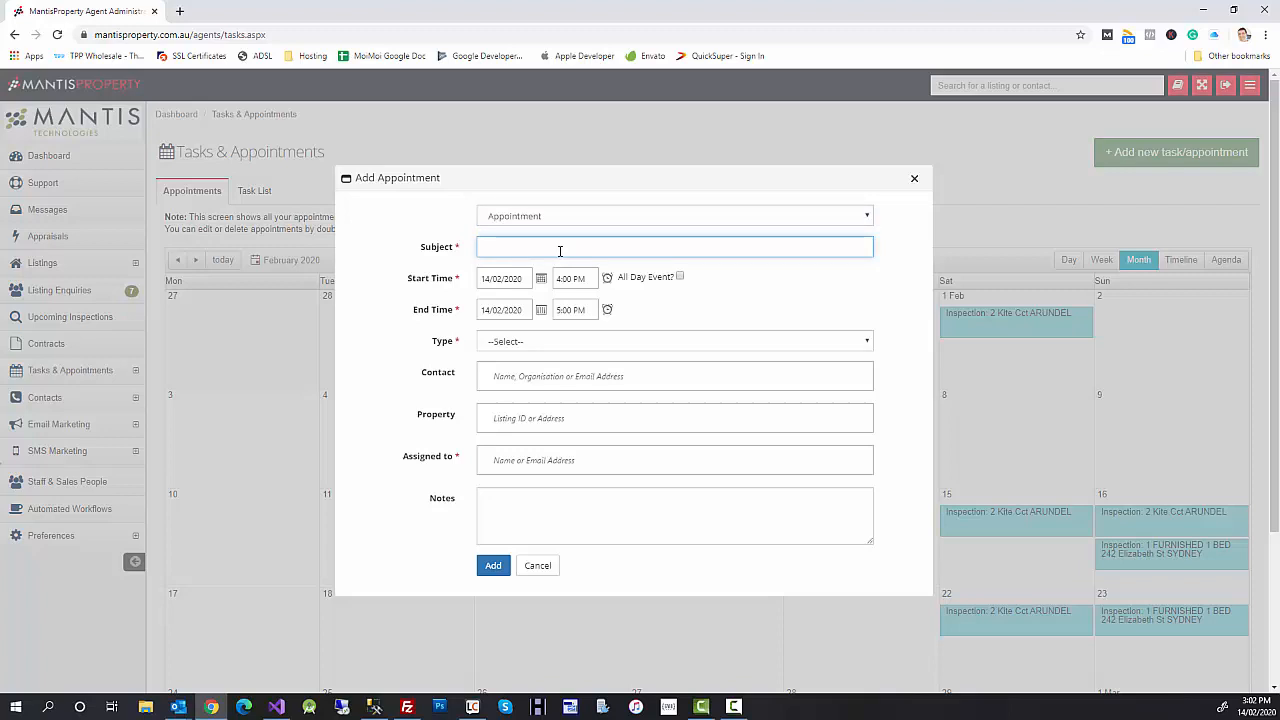
type("appraisal request")
key("Tab")
key("Tab")
left_click(510, 313)
left_click(572, 312)
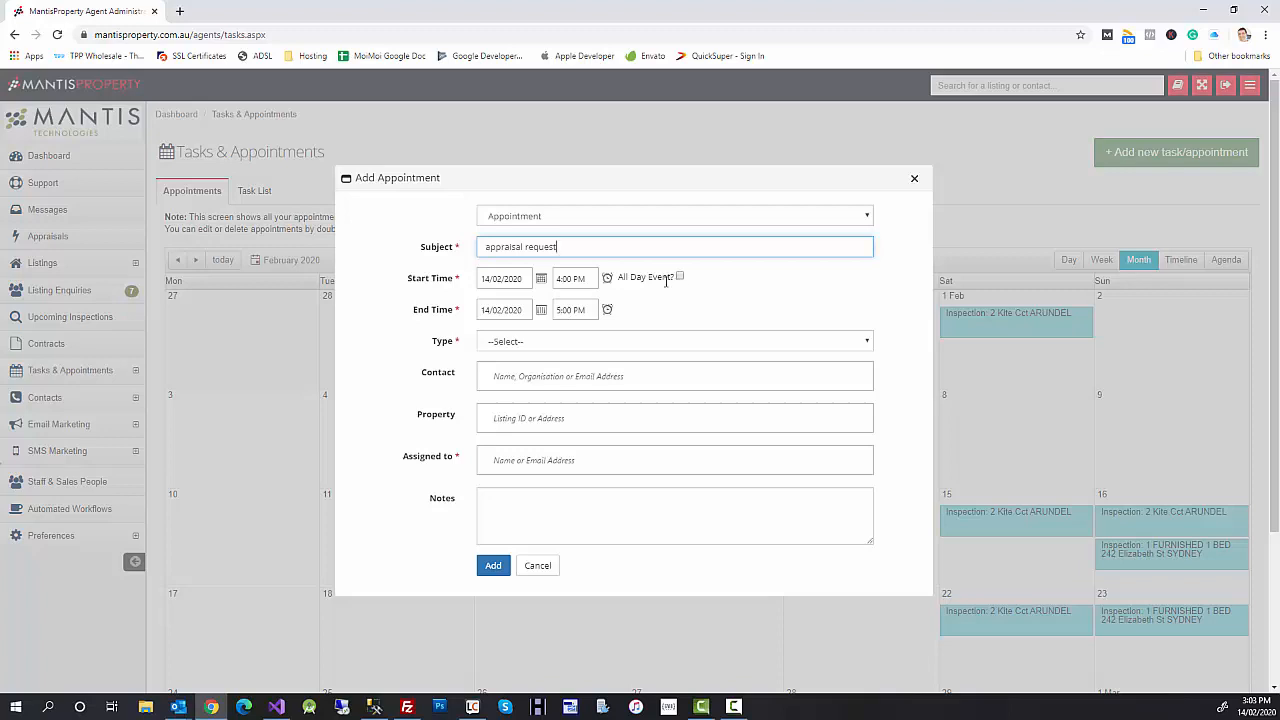
Attach the contact by name and the first property suggested for "2" to the appointment
left_click(548, 346)
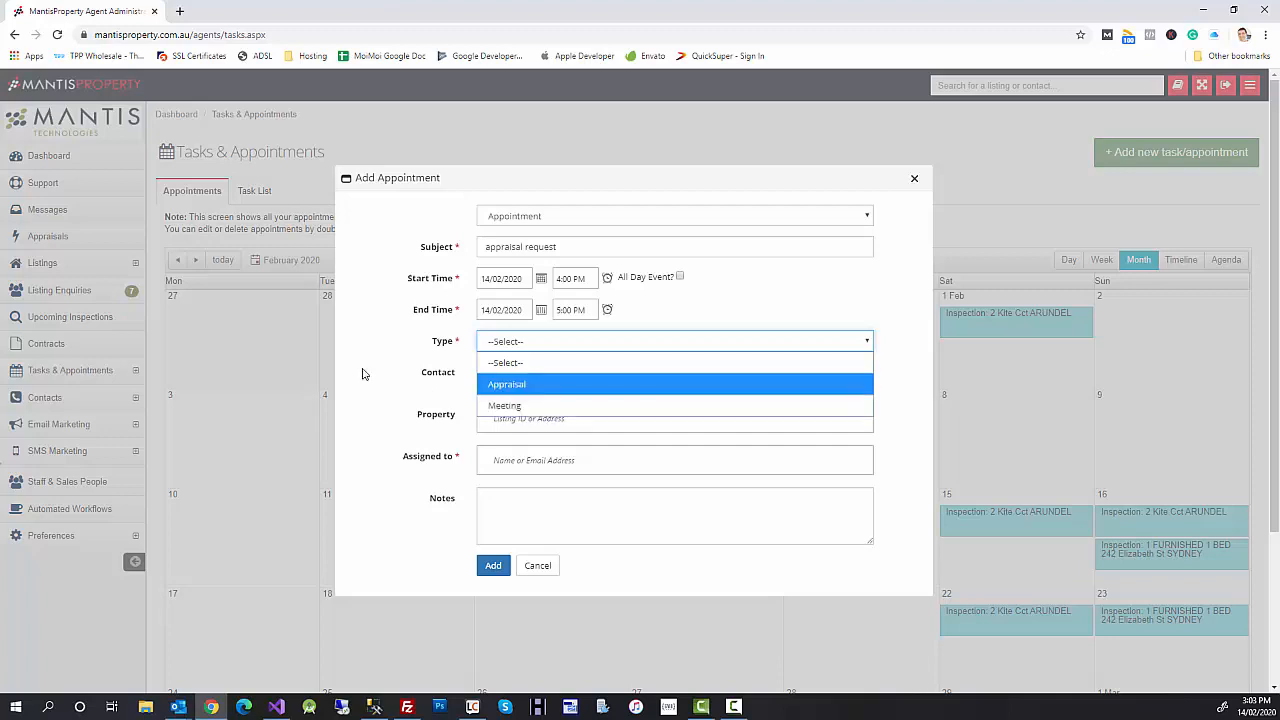
left_click(414, 371)
left_click(568, 377)
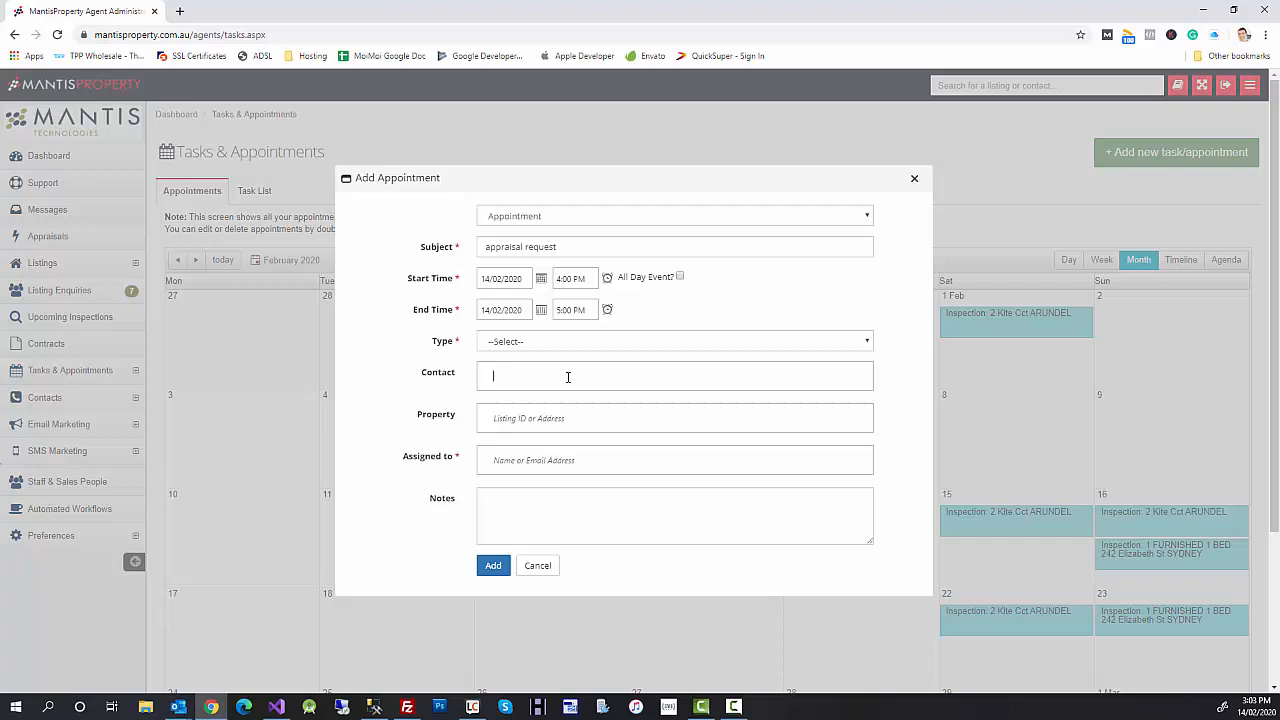
type("davi")
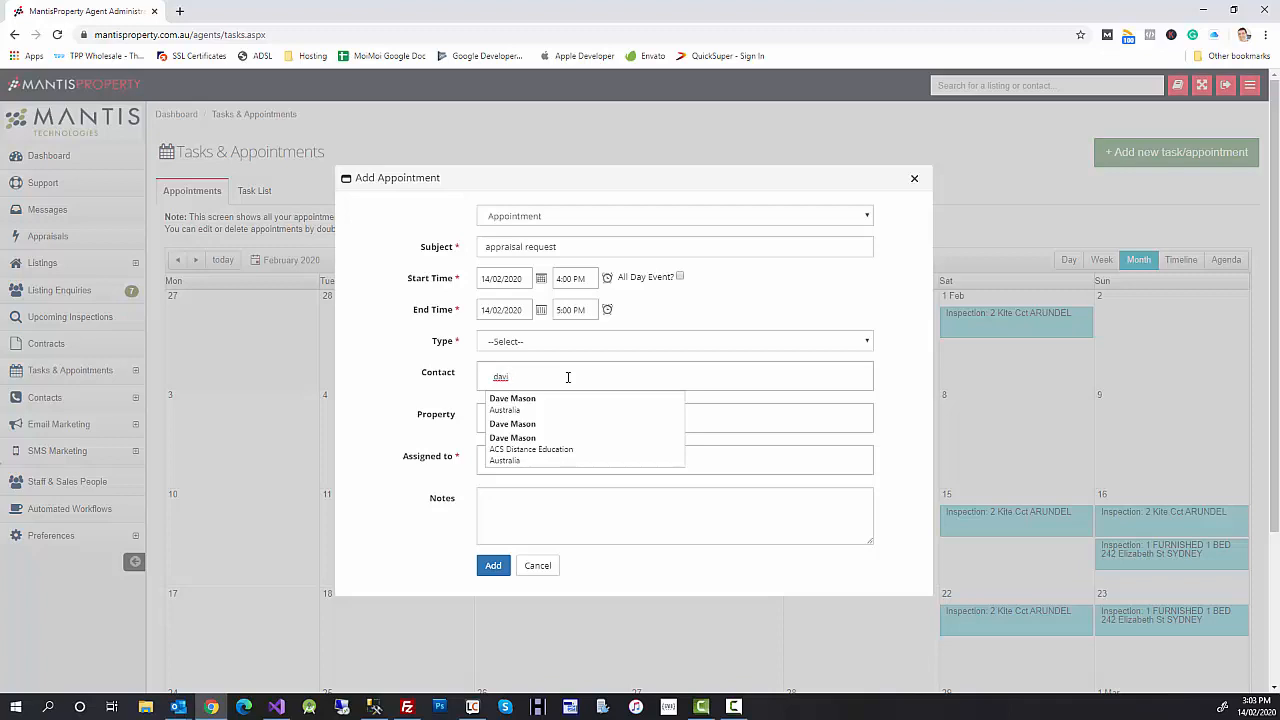
left_click(529, 410)
left_click(515, 420)
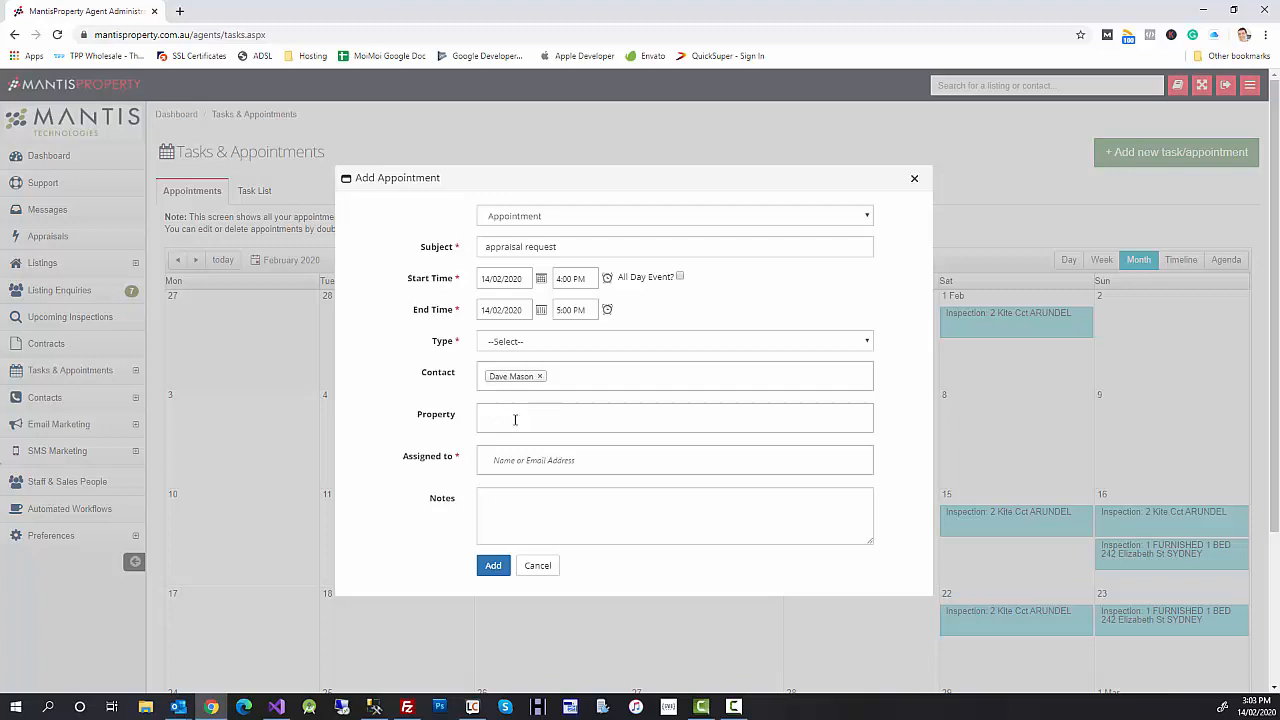
type("2")
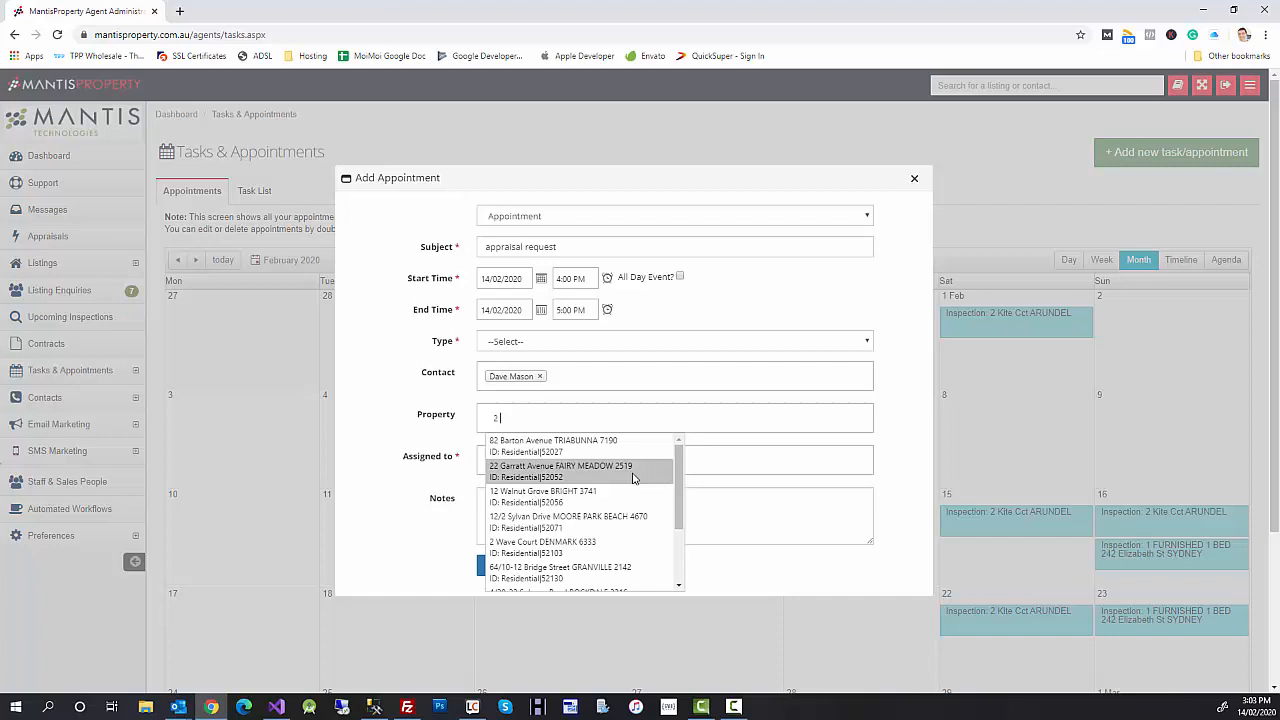
left_click(560, 447)
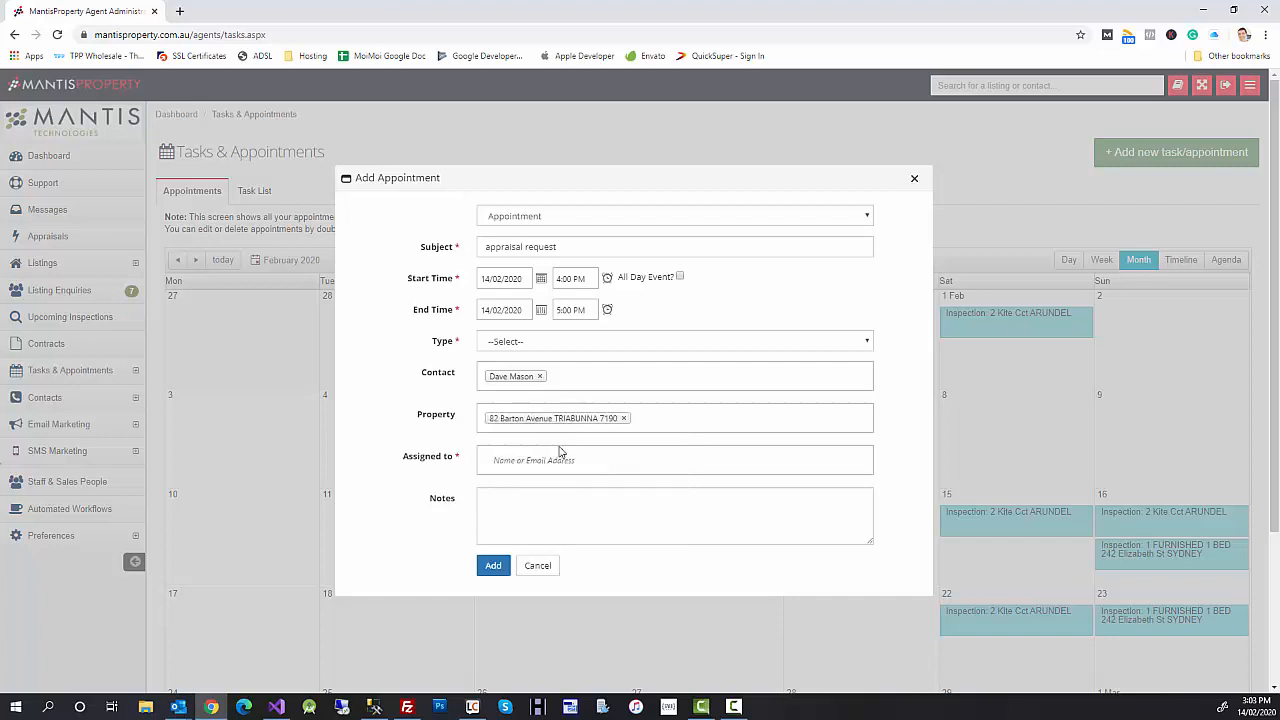
Assign the appointment to the staff member, set its type to Appraisal and add it to the diary
left_click(519, 460)
type("dav")
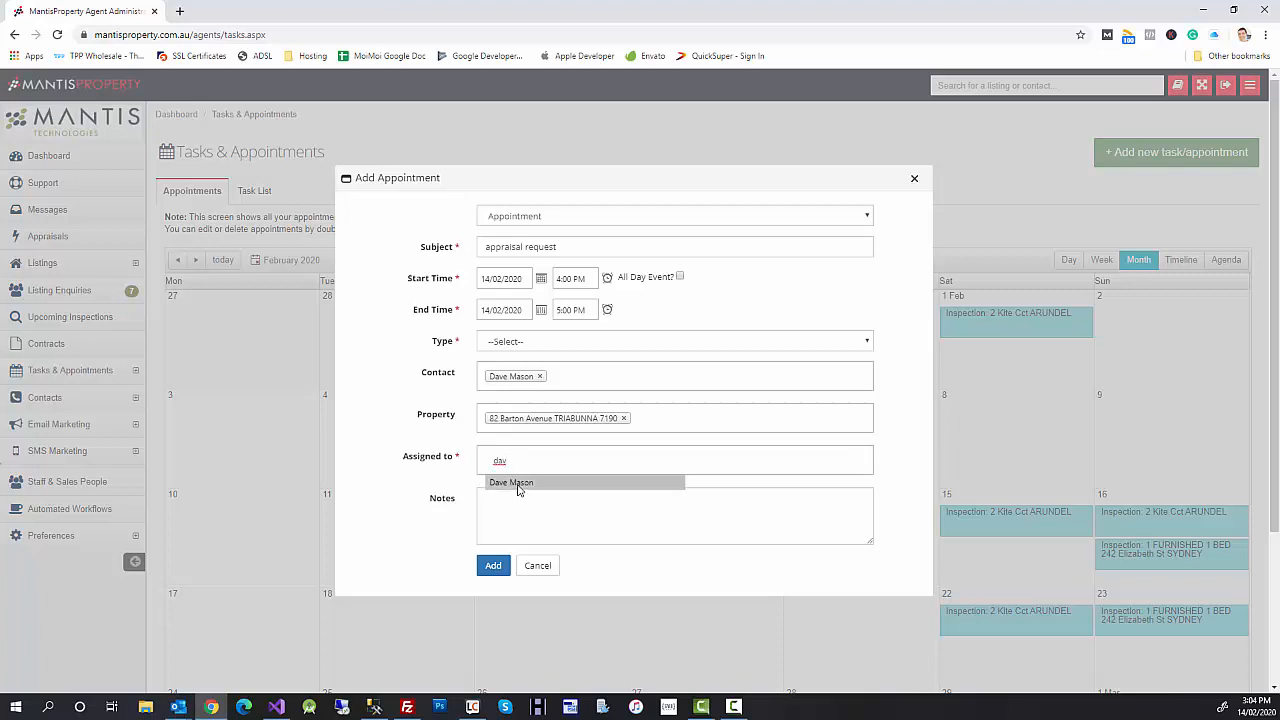
left_click(518, 486)
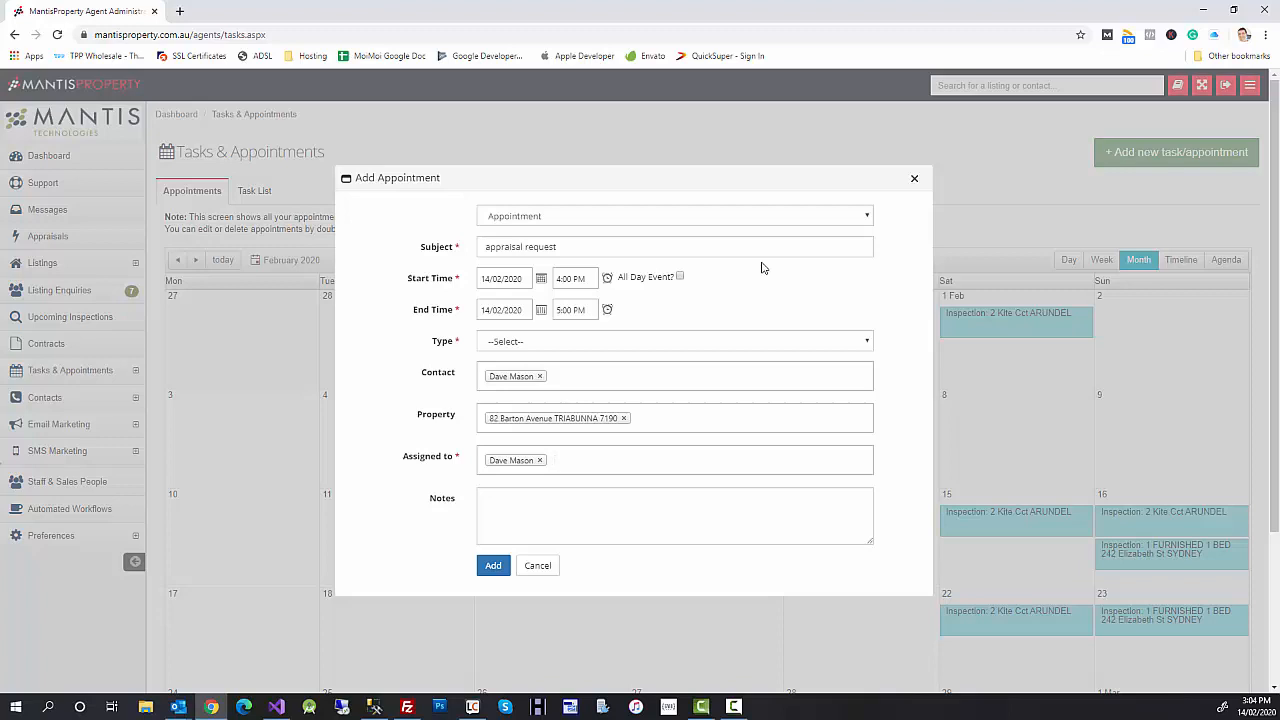
left_click(508, 500)
left_click(490, 566)
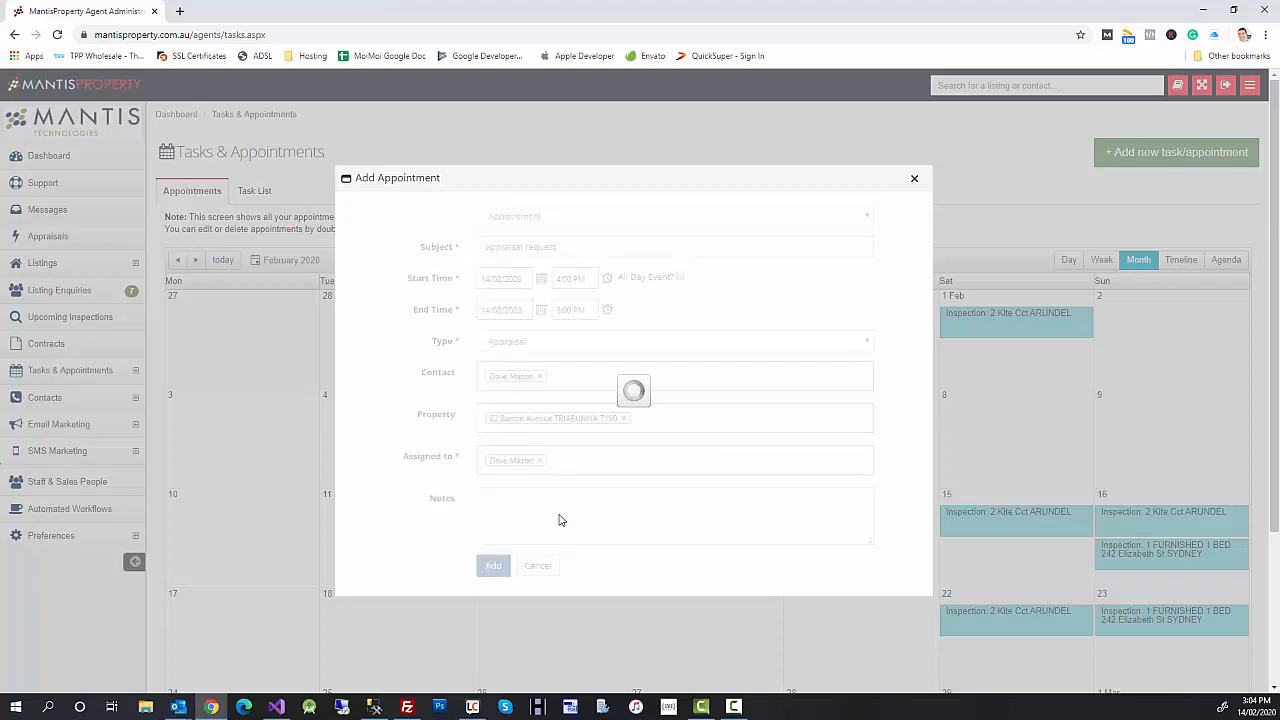
Review the details of the "appraisal request" appointment on 14 February and close it without changes
scroll(560, 520, "down", 3)
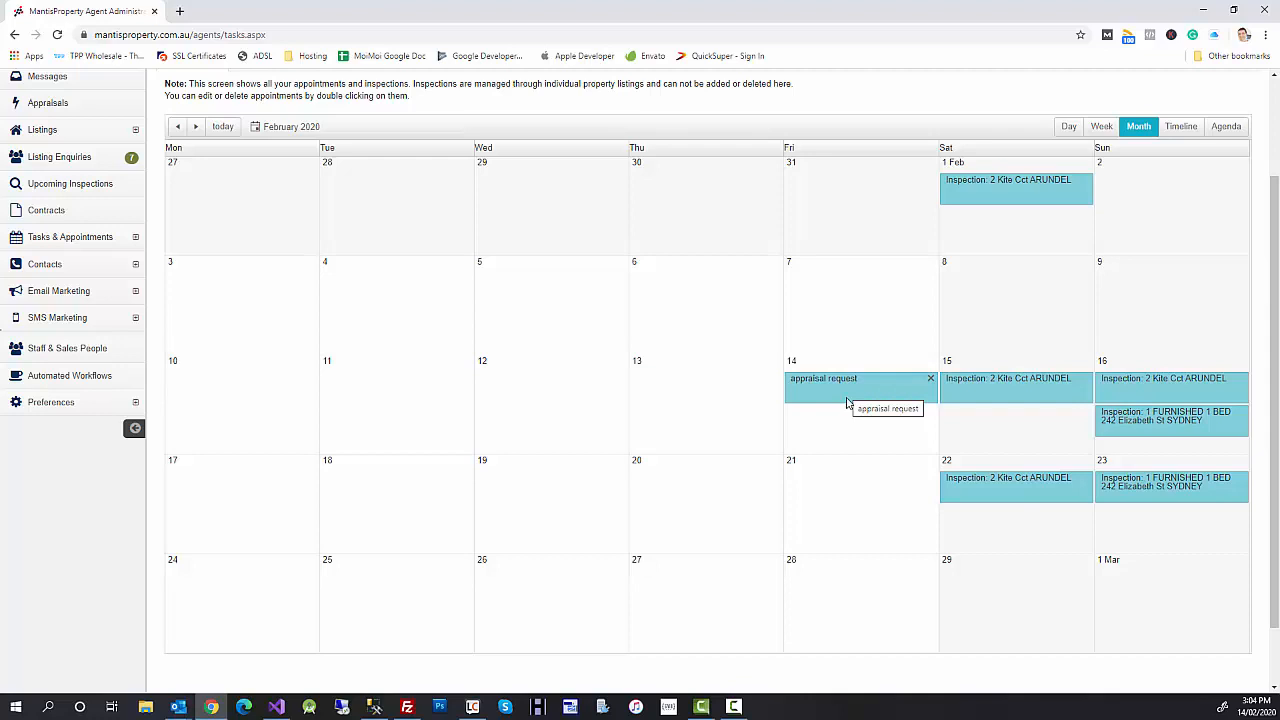
double_click(846, 403)
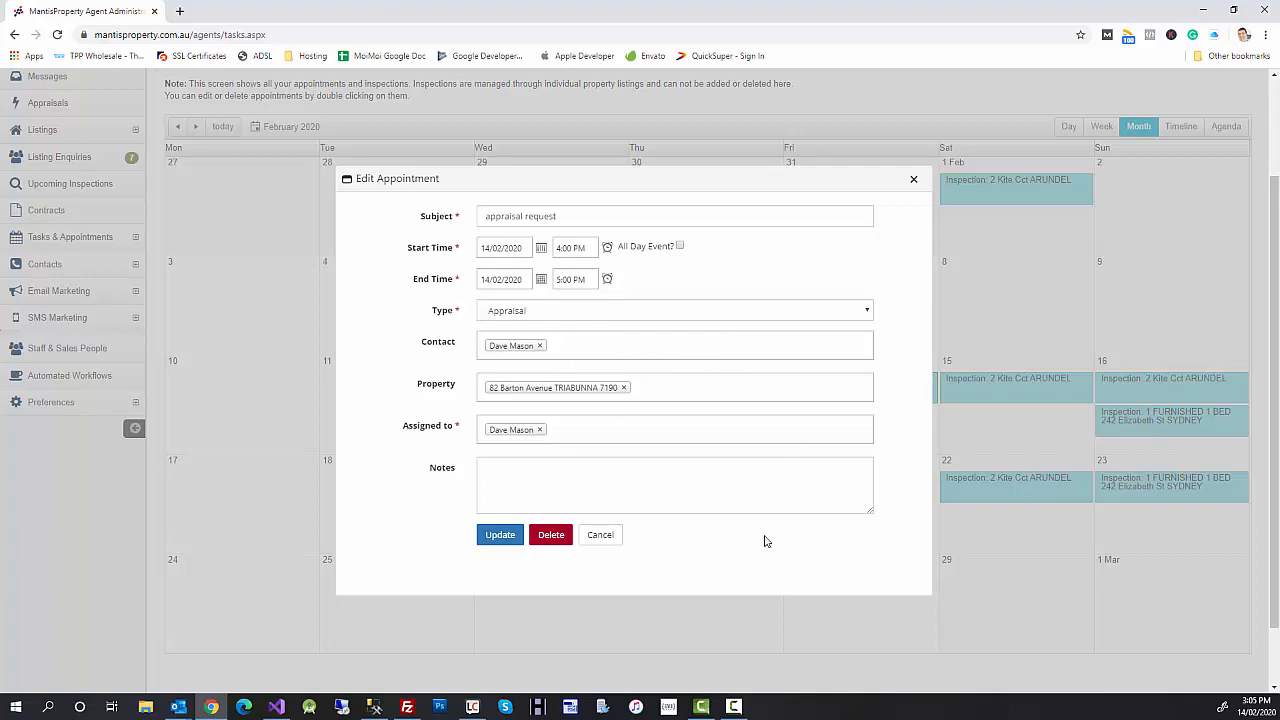
left_click(595, 545)
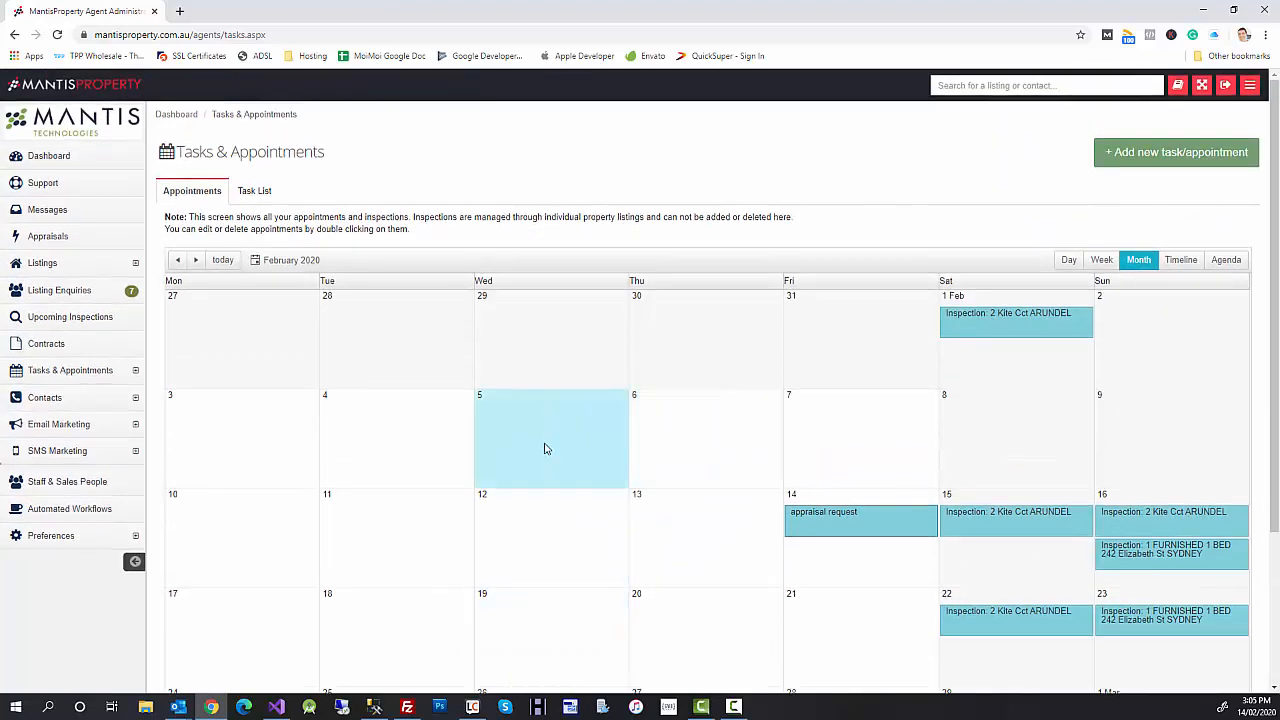
Start a new task with the subject "follow up sales leads" and the type Phone Call
left_click(1158, 166)
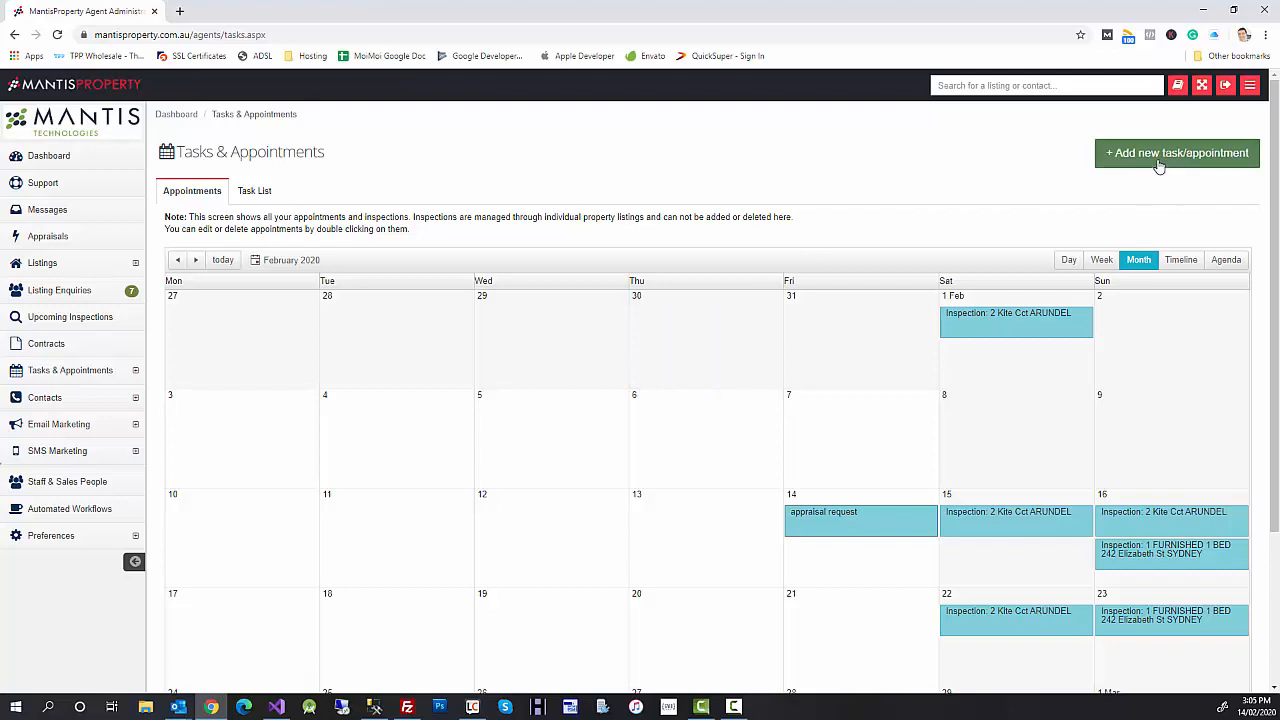
left_click(658, 218)
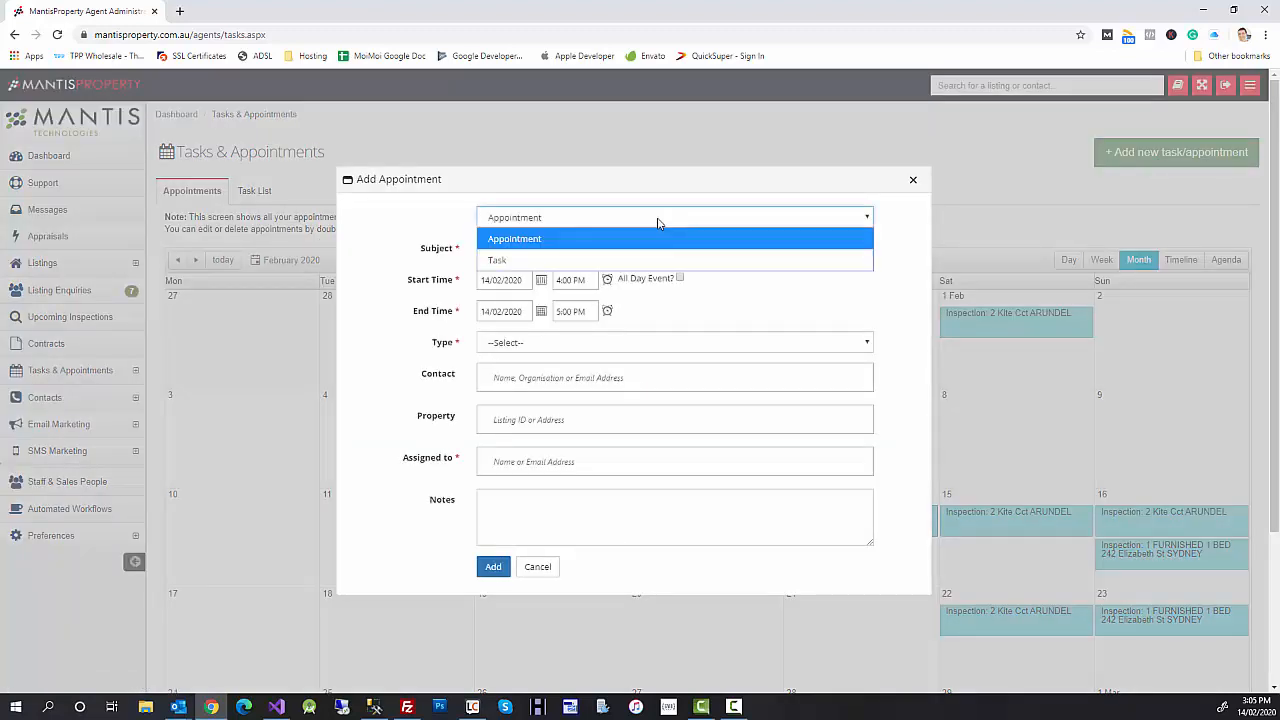
left_click(504, 262)
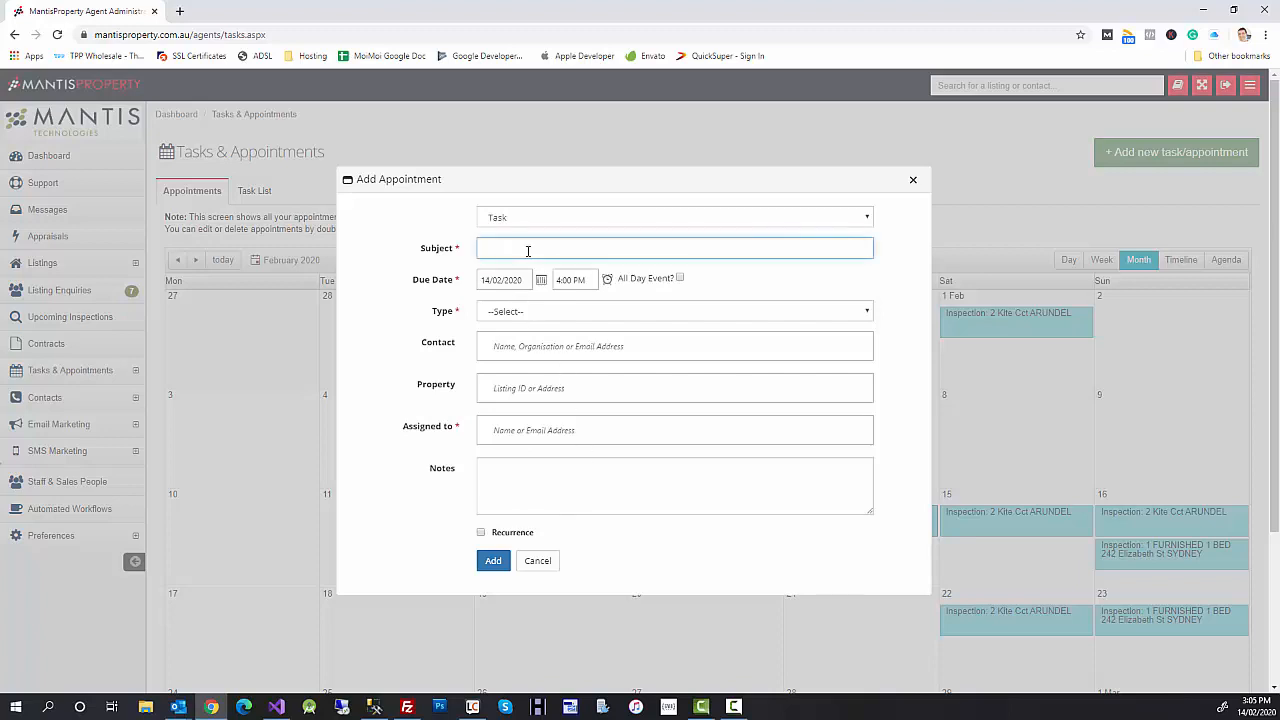
type("follow up sales leads")
left_click(535, 313)
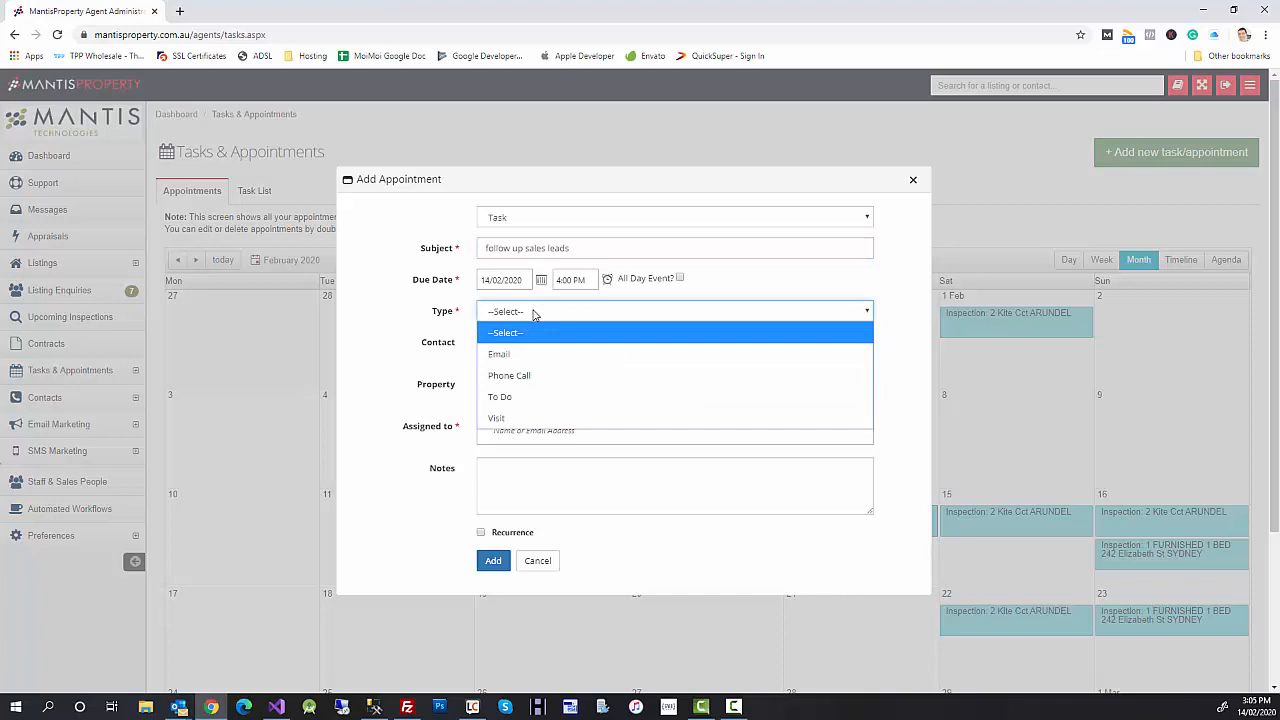
left_click(576, 376)
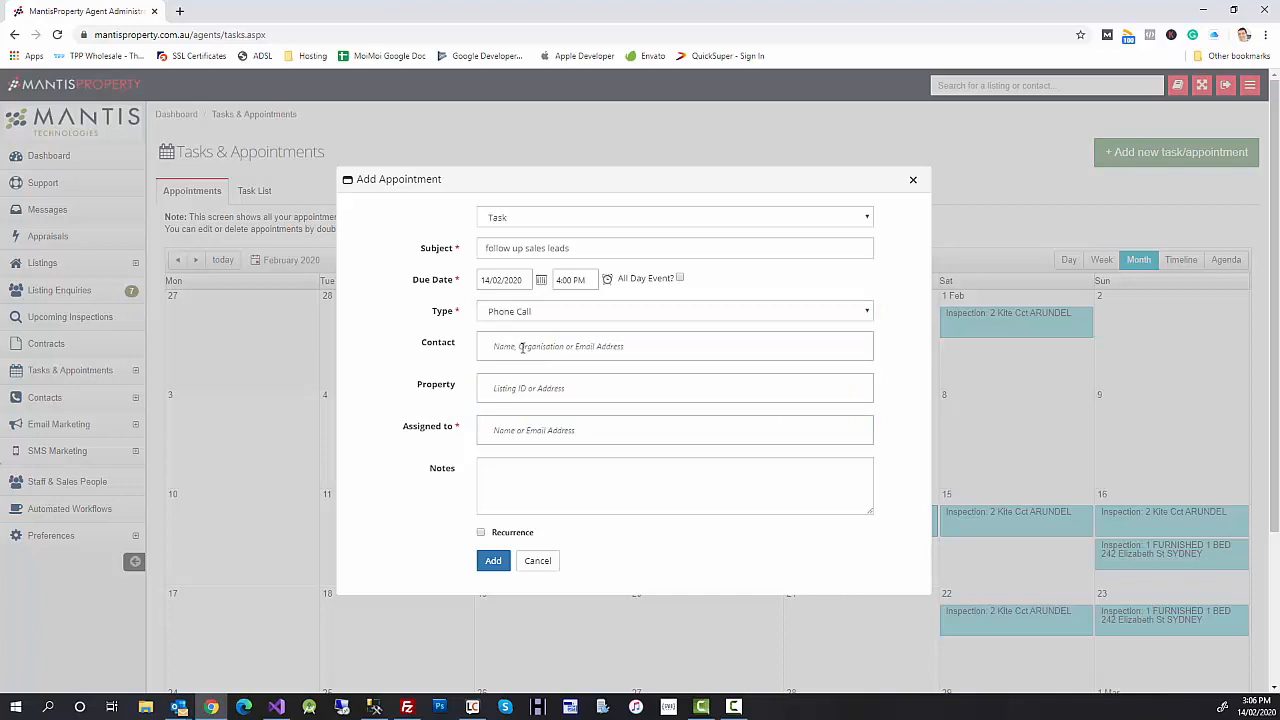
Turn on recurrence for the follow-up task and try to add it without an assignee
left_click(522, 347)
scroll(818, 285, "down", 3)
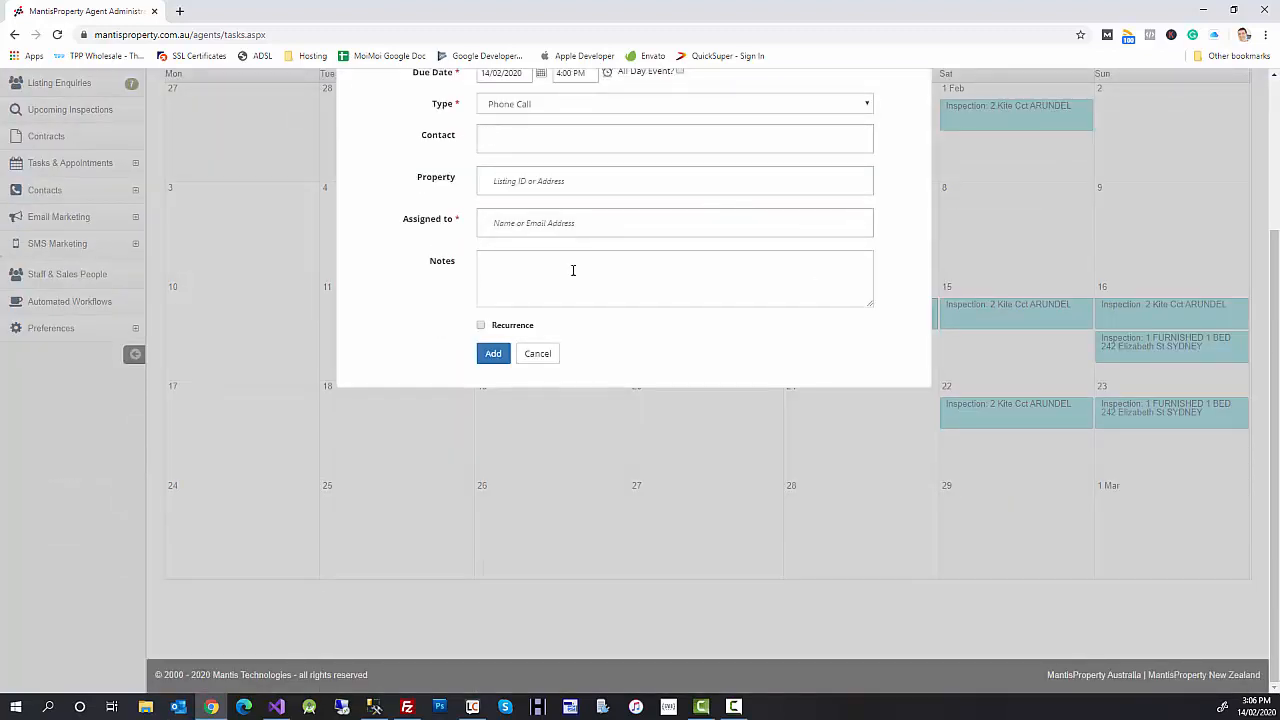
left_click(481, 326)
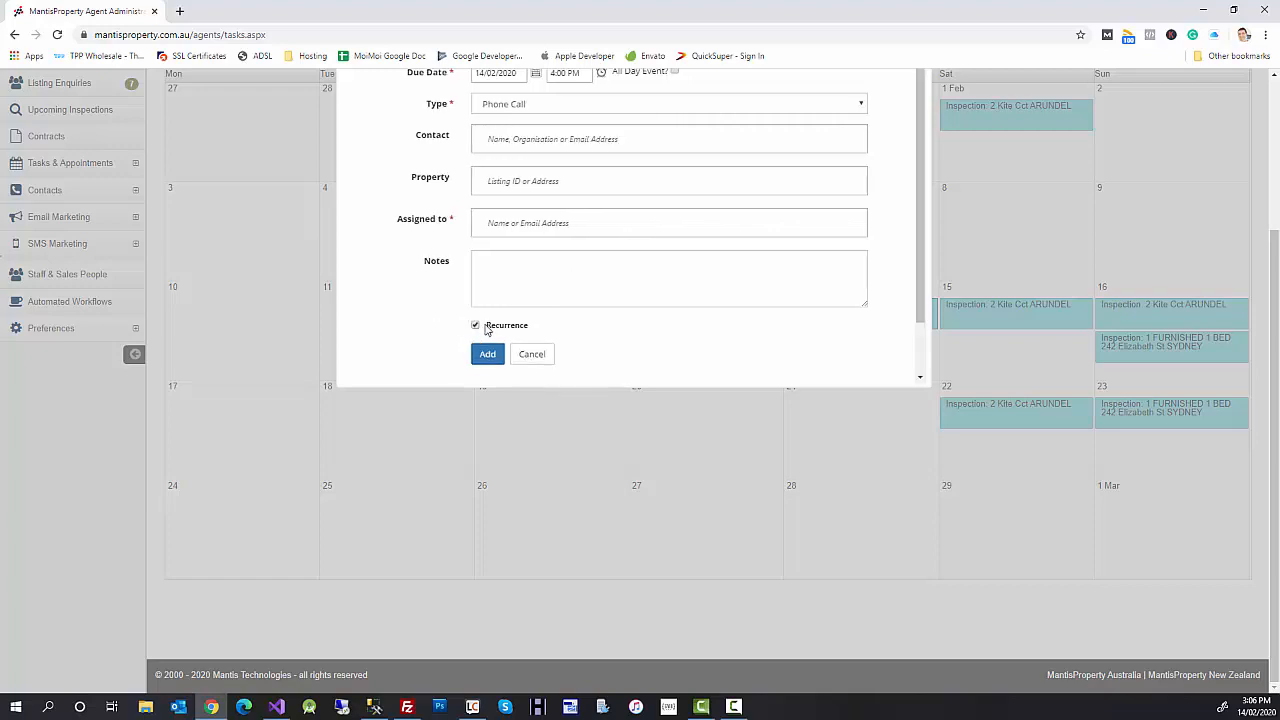
scroll(880, 232, "down", 2)
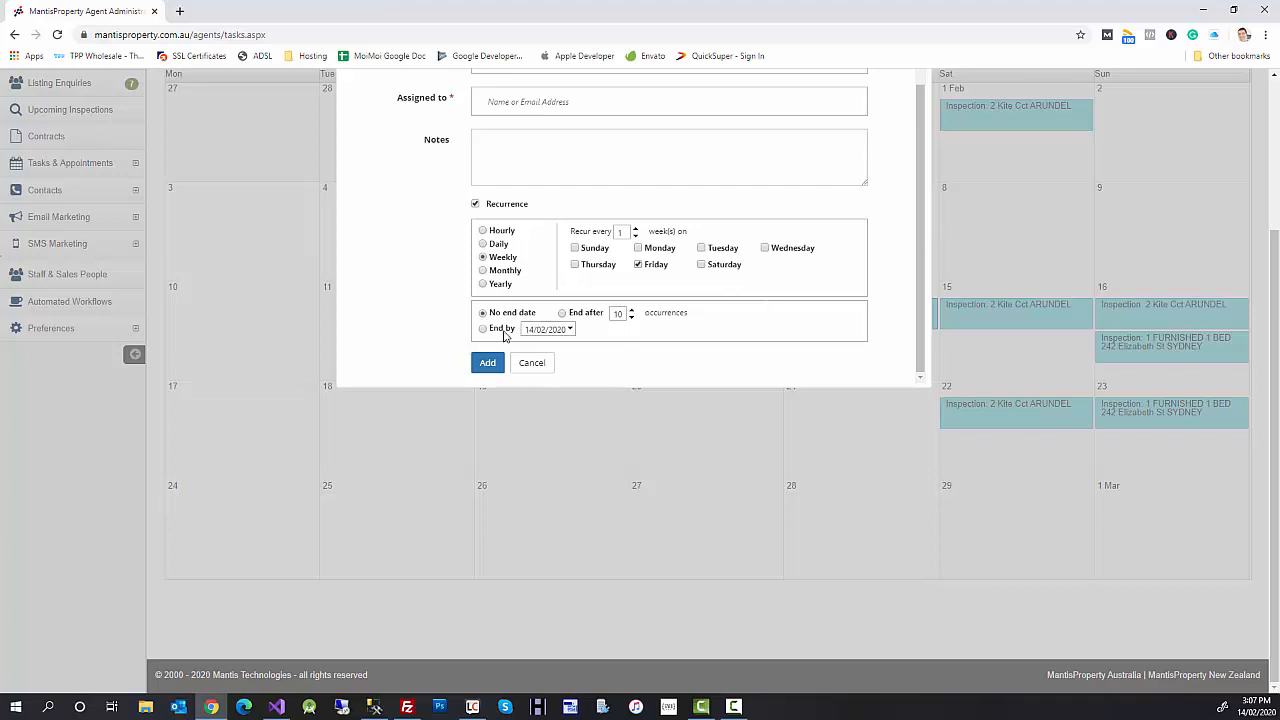
left_click(488, 363)
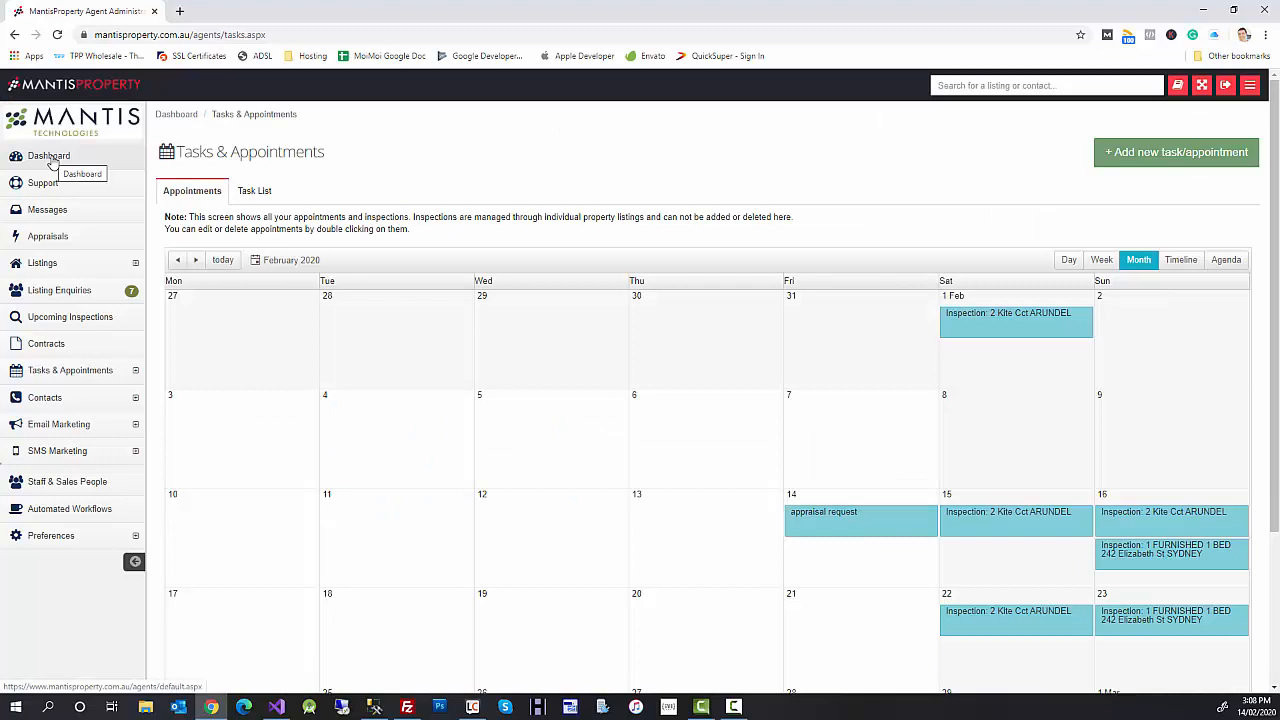
Return to the dashboard to review its agenda and task lists
left_click(52, 160)
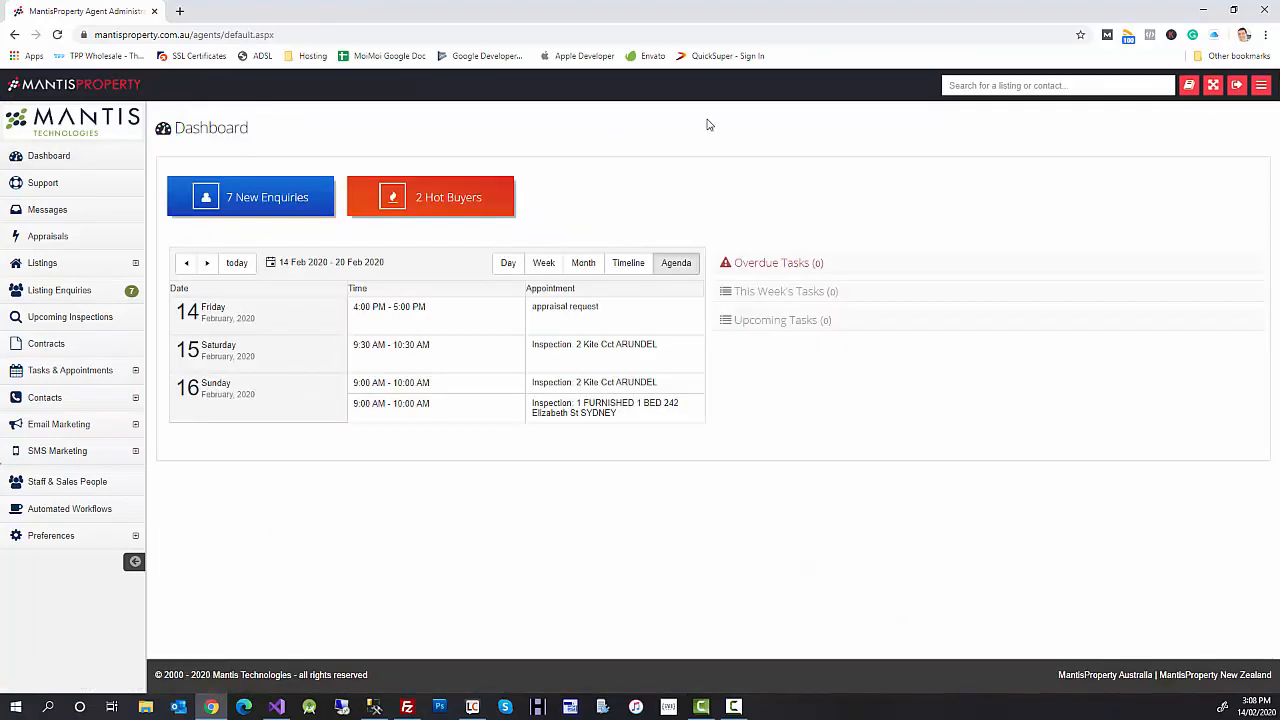